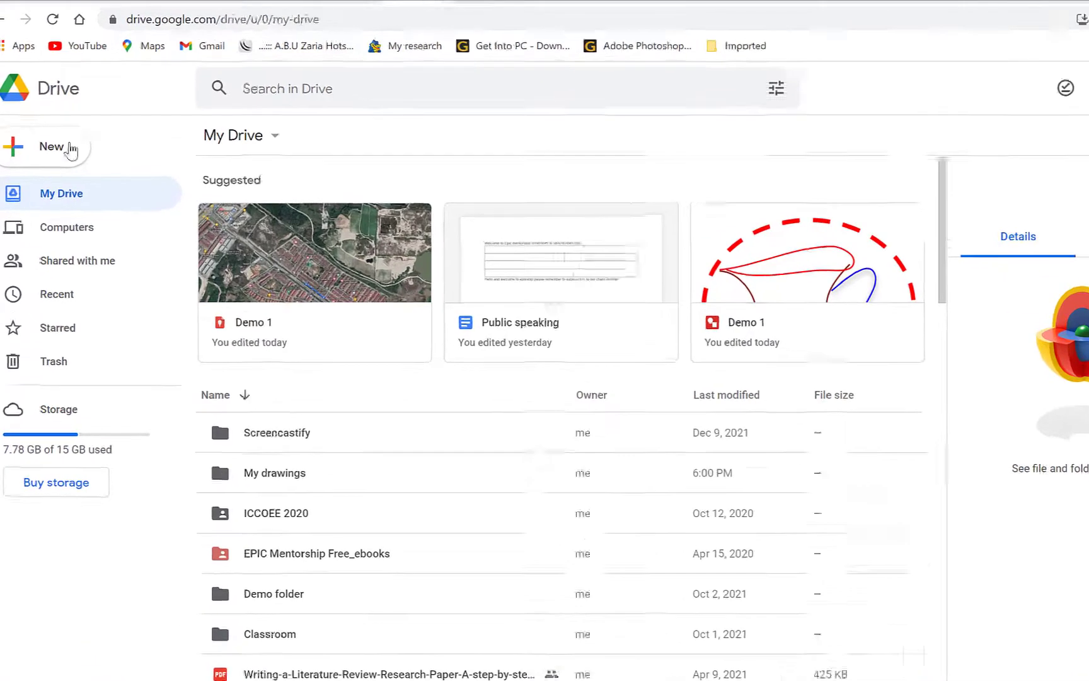
# Step: Create a new blank Google My Maps map from Google Drive's New menu
pyautogui.click(74, 221)
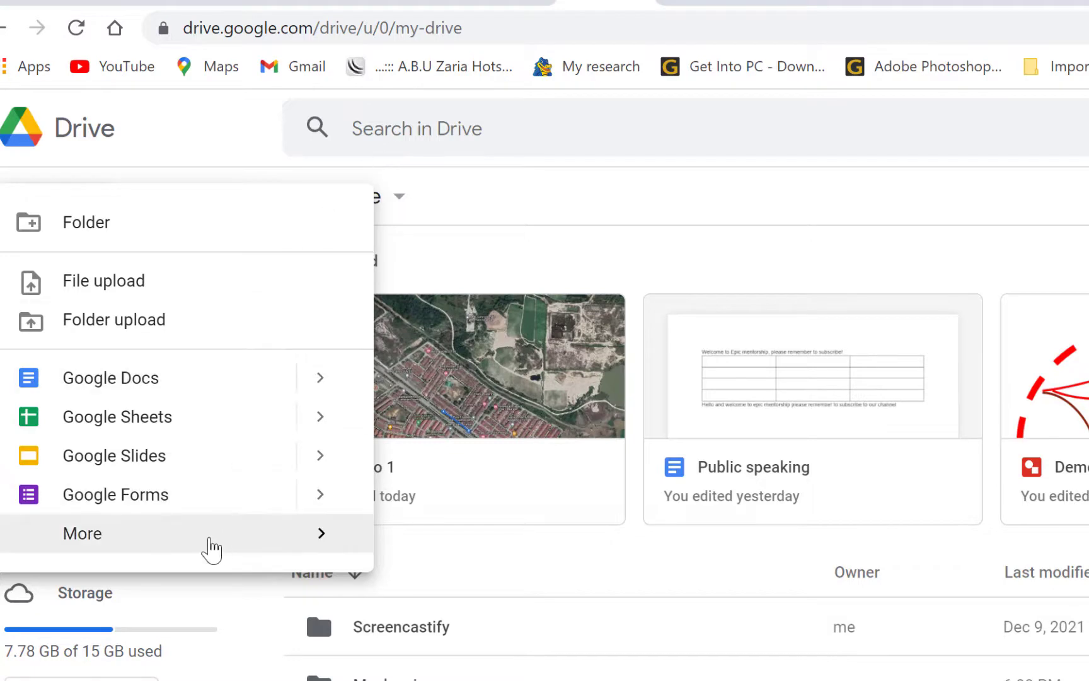
pyautogui.moveTo(213, 546)
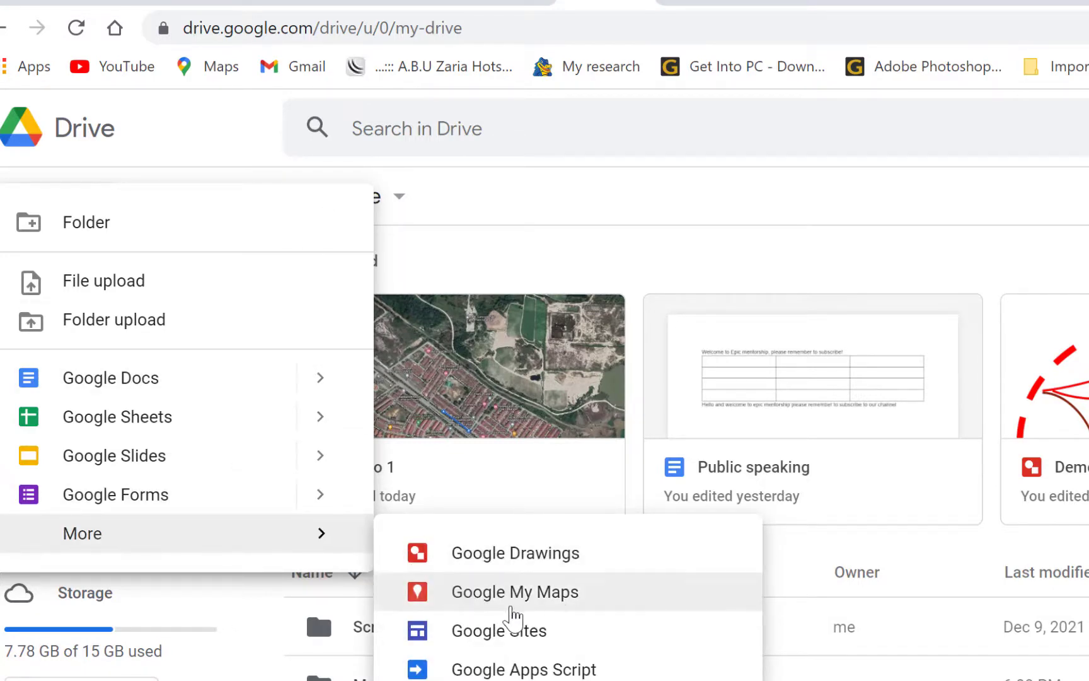
pyautogui.click(536, 602)
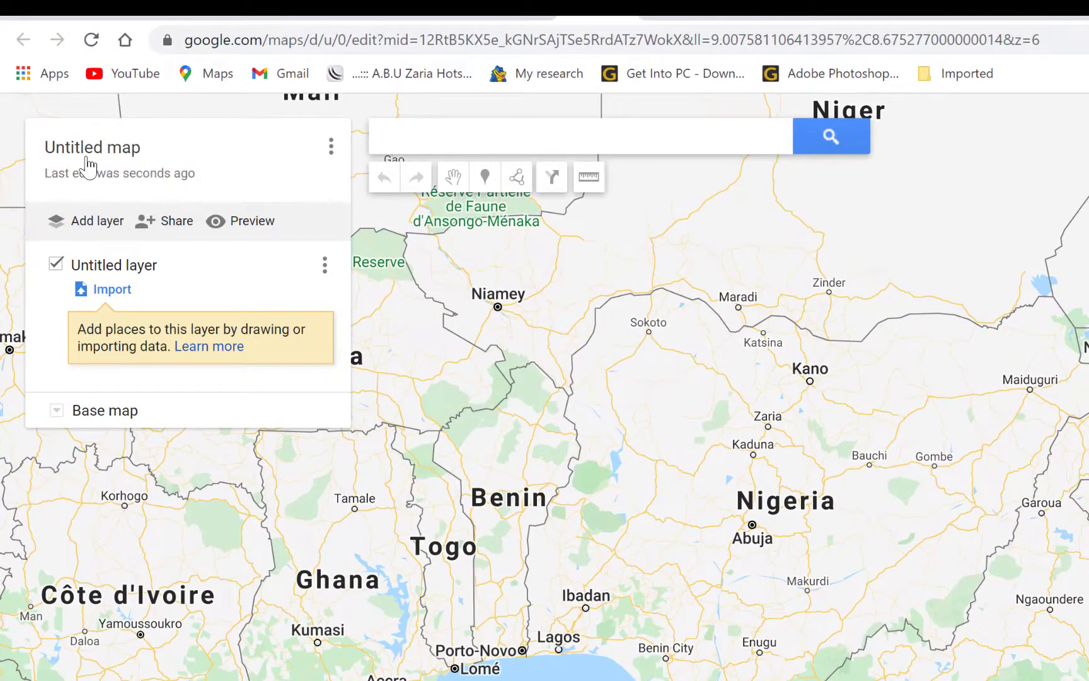
# Step: Title the map 'Places I have visited' and describe it as 'Places i have visited around the world'
pyautogui.click(123, 161)
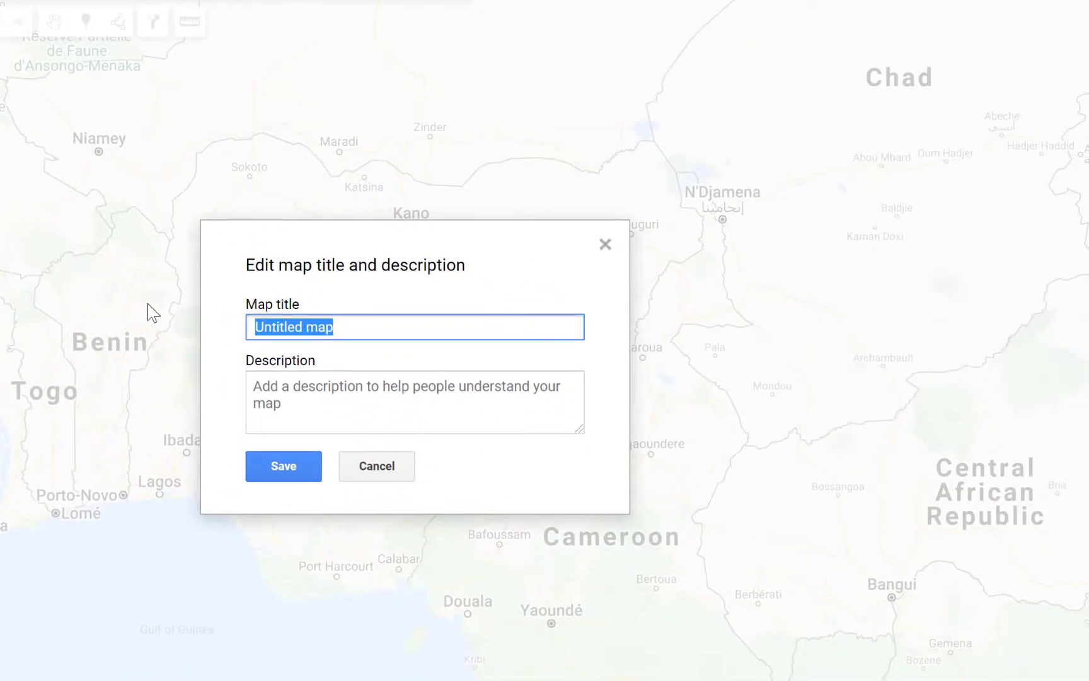
pyautogui.write('Place')
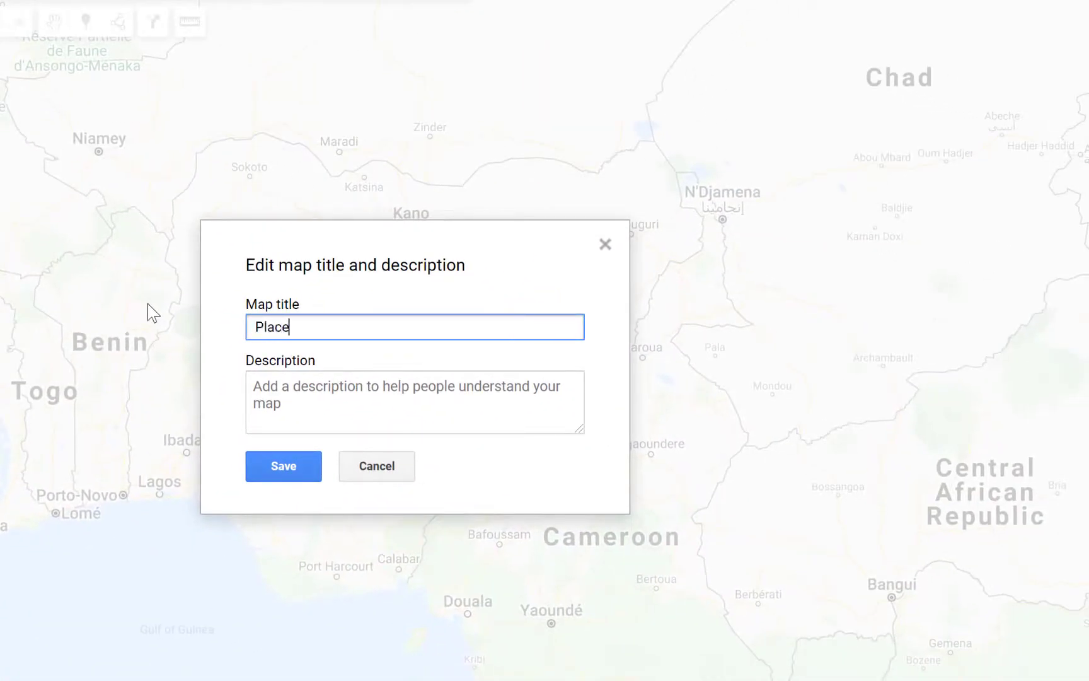
pyautogui.write('s I have visited')
pyautogui.click(304, 400)
pyautogui.write('Pla')
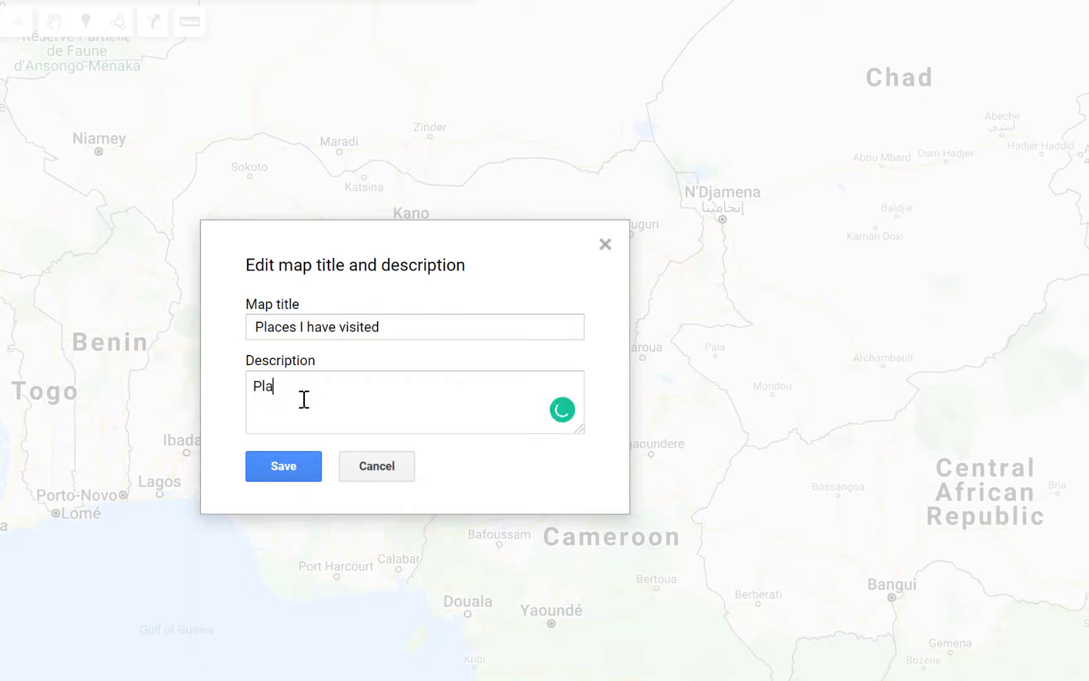
pyautogui.write('ces i have visited around')
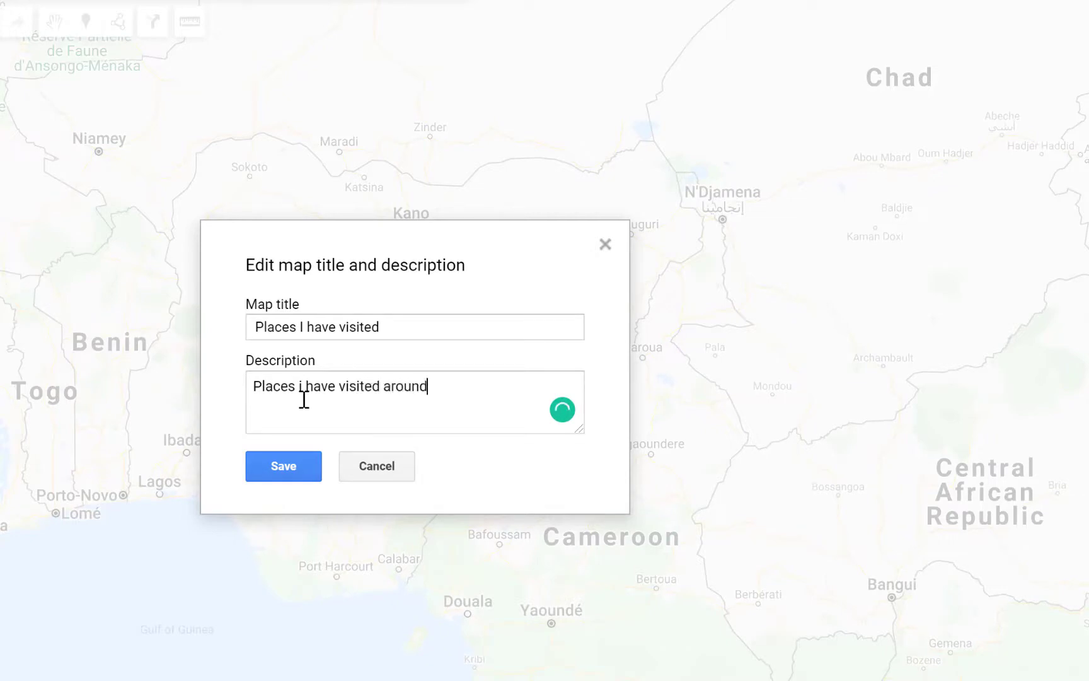
pyautogui.write(' the world')
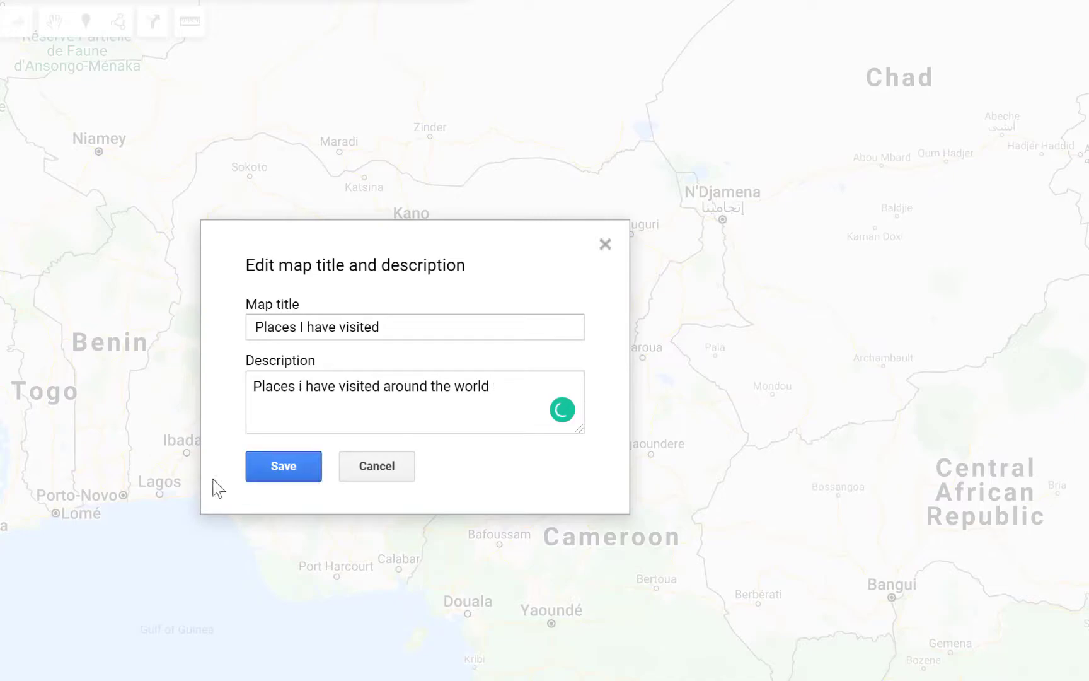
pyautogui.click(284, 466)
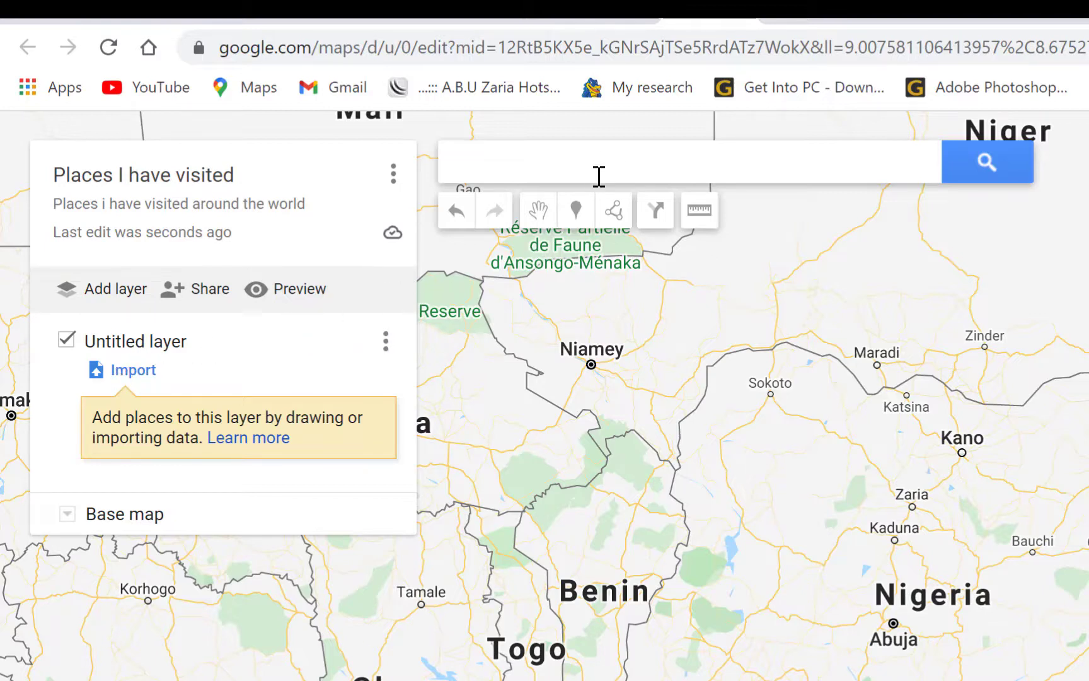
# Step: Search for 'langkawi' and add Langkawi, Kedah, Malaysia to the map
pyautogui.click(599, 173)
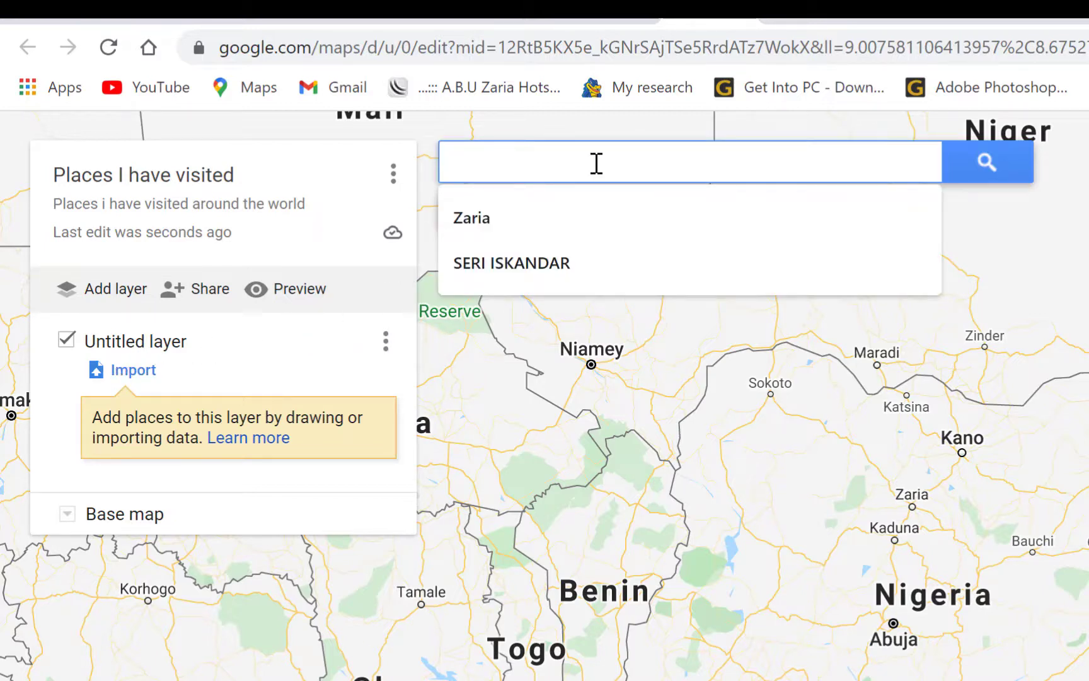
pyautogui.write('lang')
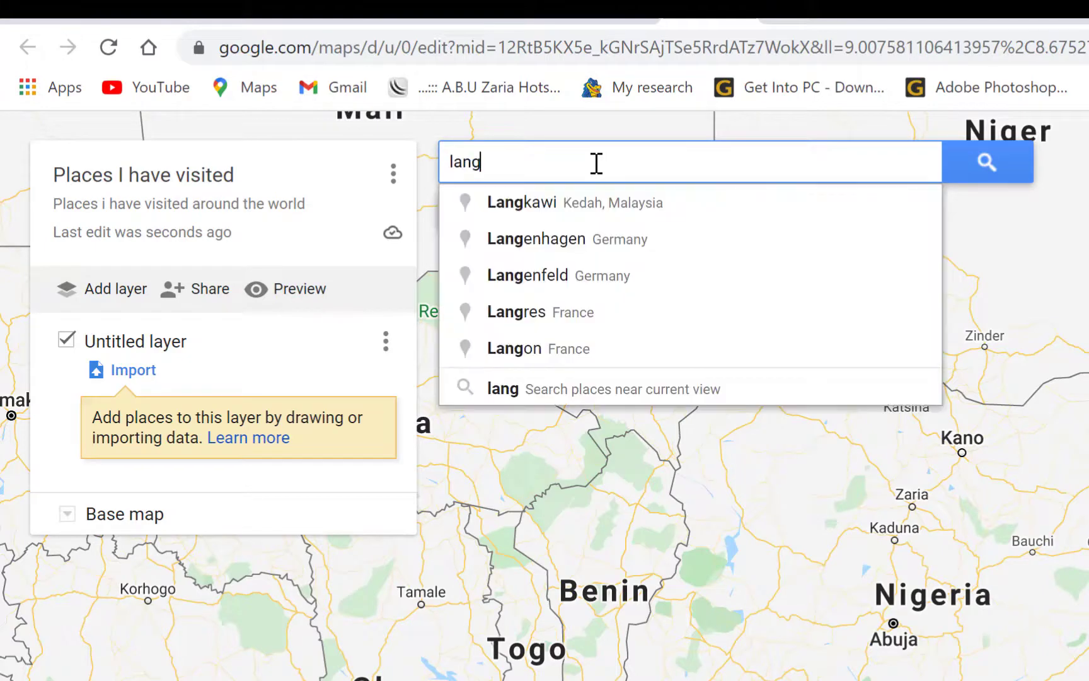
pyautogui.write('kawi')
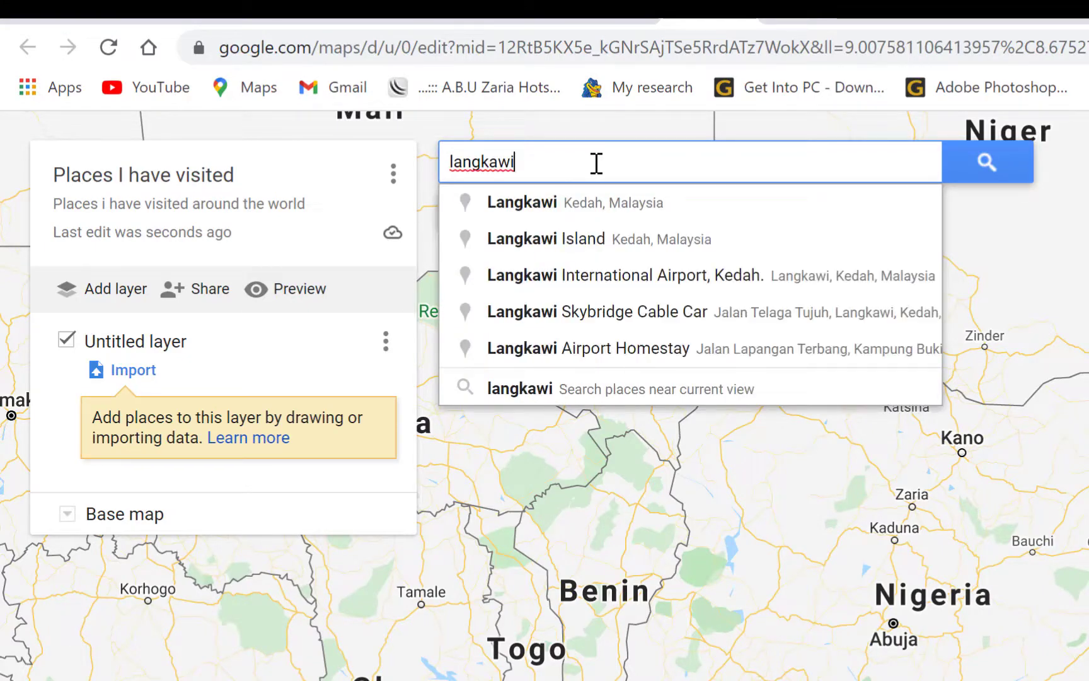
pyautogui.click(602, 203)
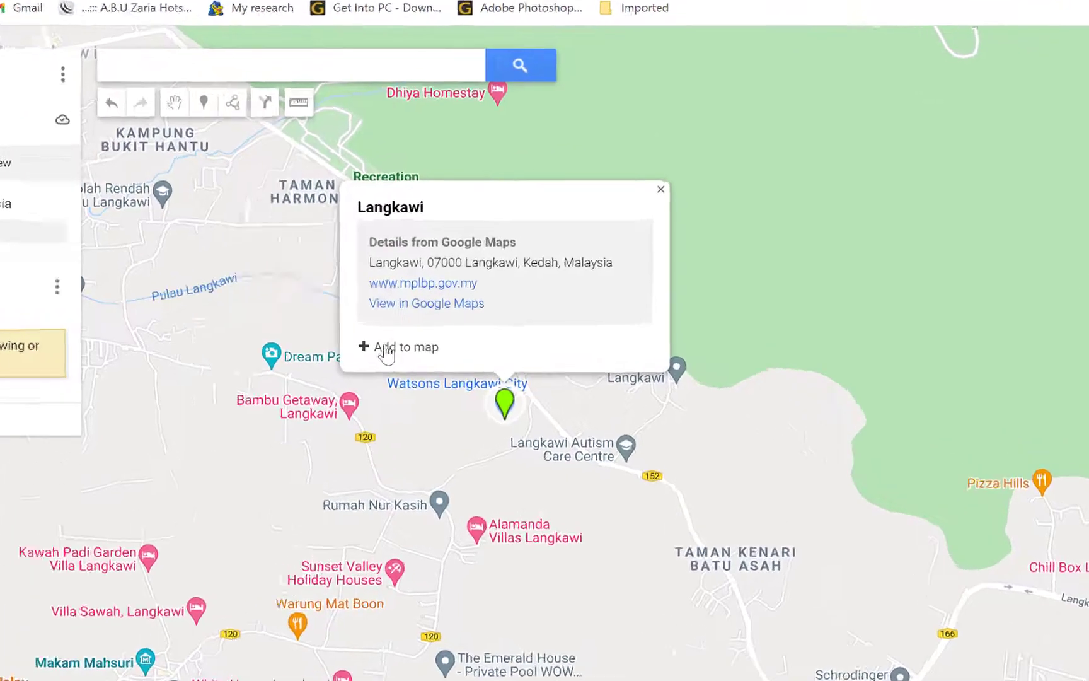
pyautogui.click(386, 348)
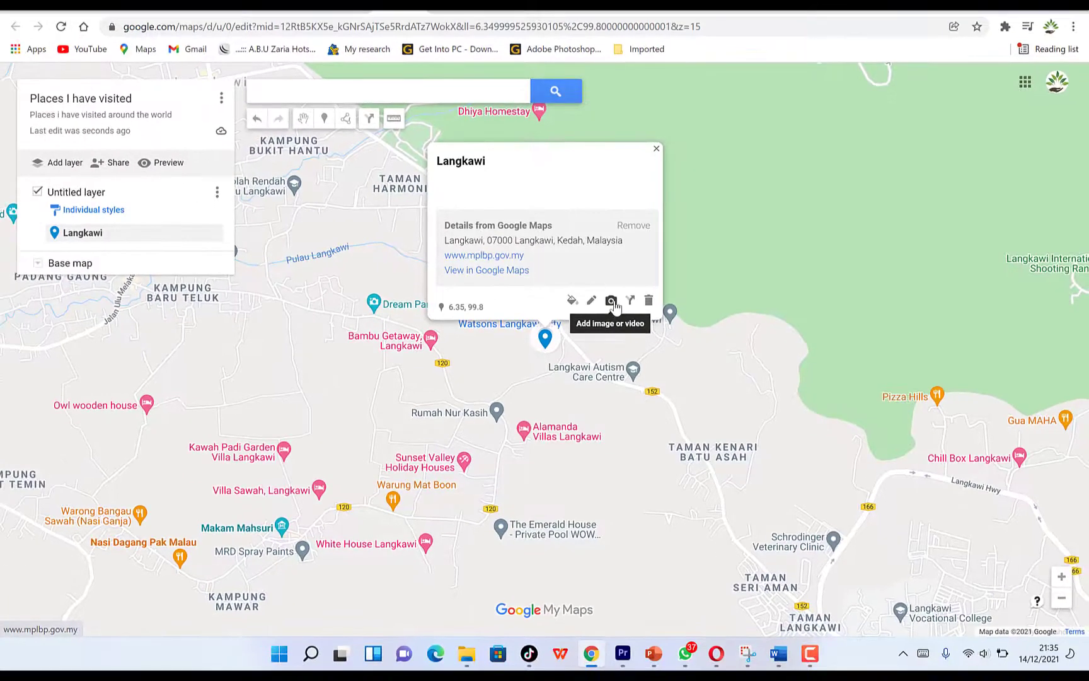
# Step: Attach the Langkawi eagle statue photo from a Google Images search for 'langkawi'
pyautogui.click(612, 301)
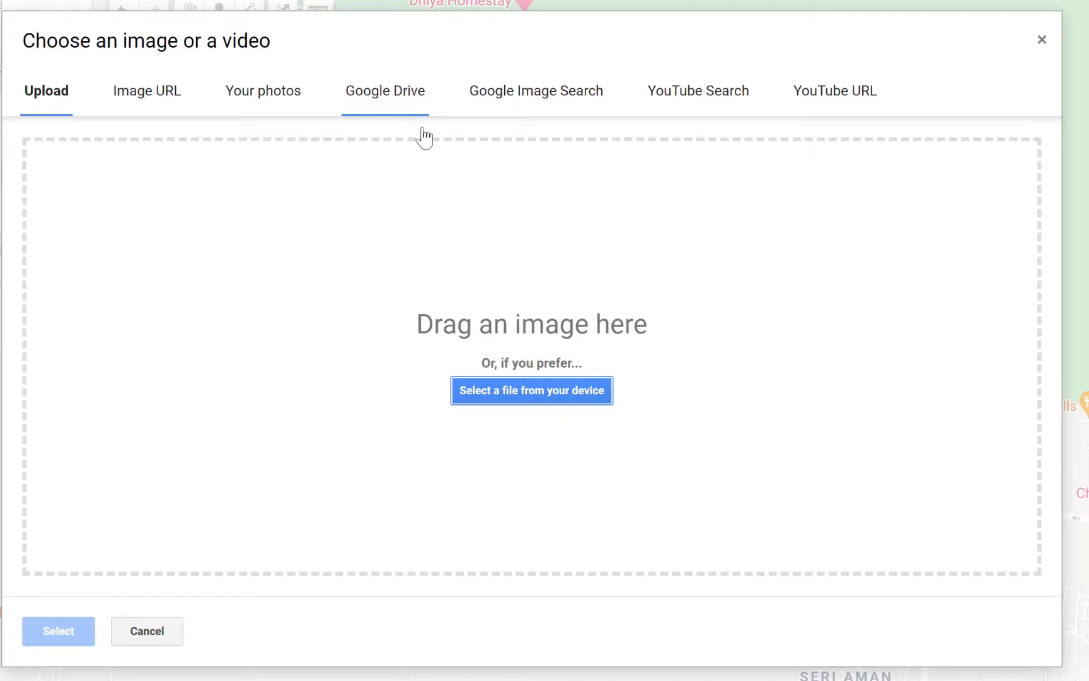
pyautogui.click(537, 99)
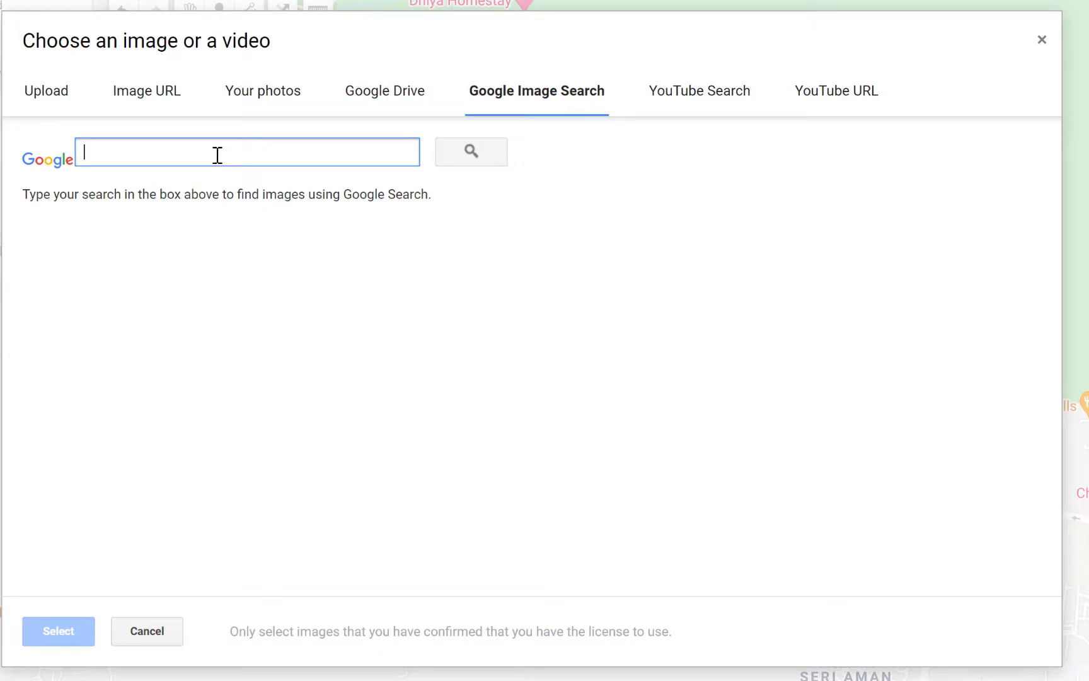
pyautogui.write('langka')
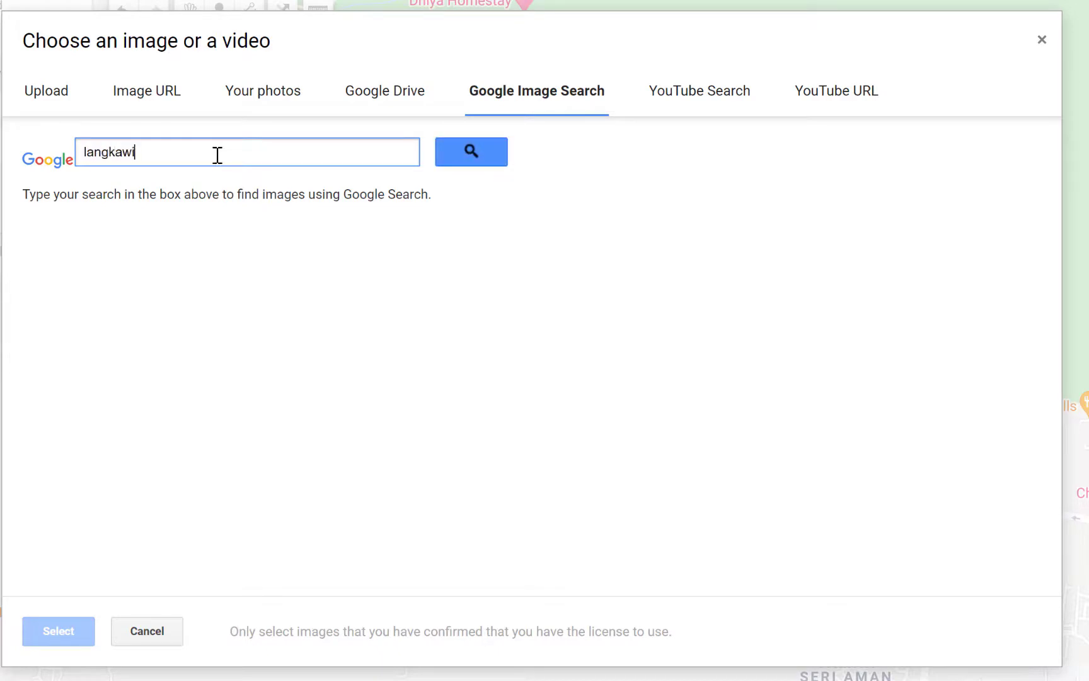
pyautogui.write('wi')
pyautogui.press('Return')
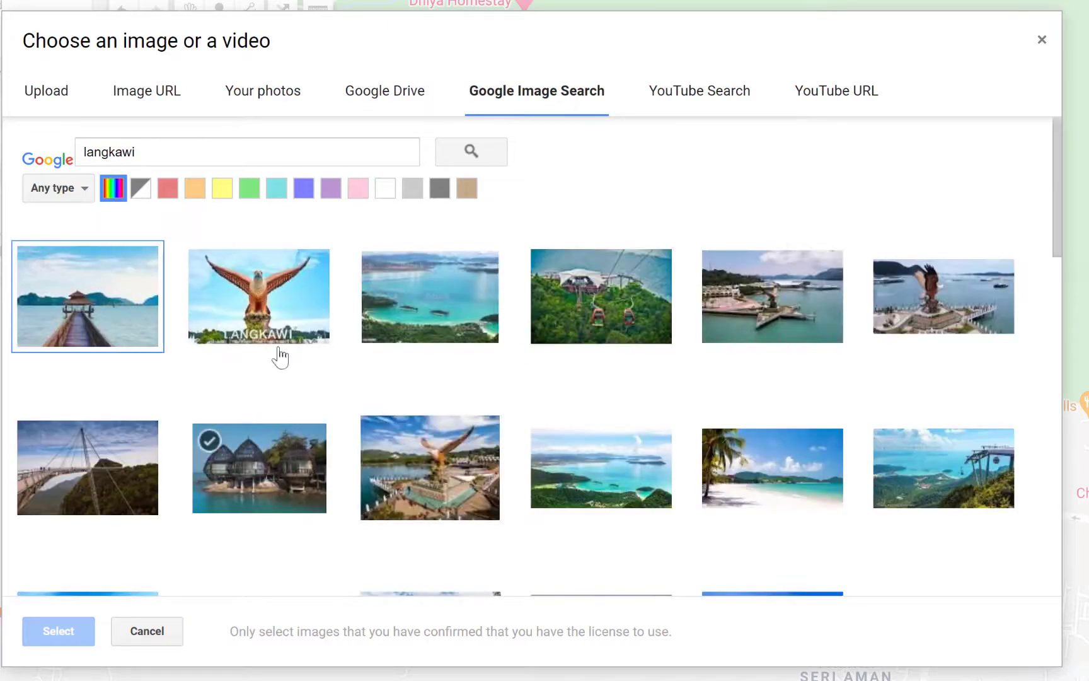
pyautogui.click(265, 310)
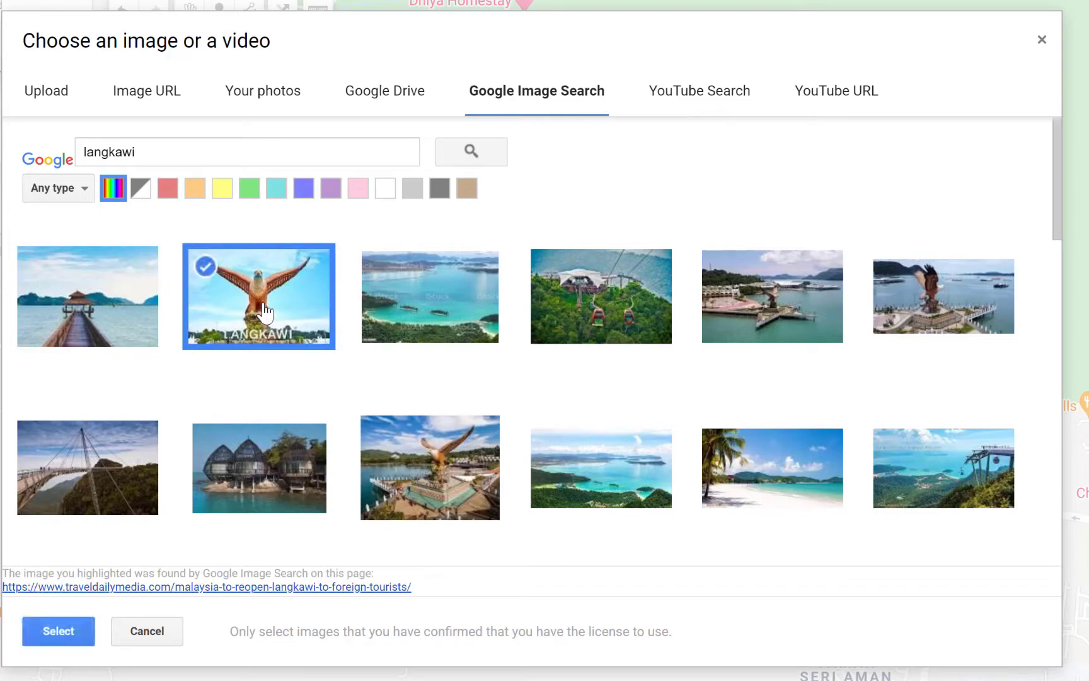
pyautogui.click(59, 634)
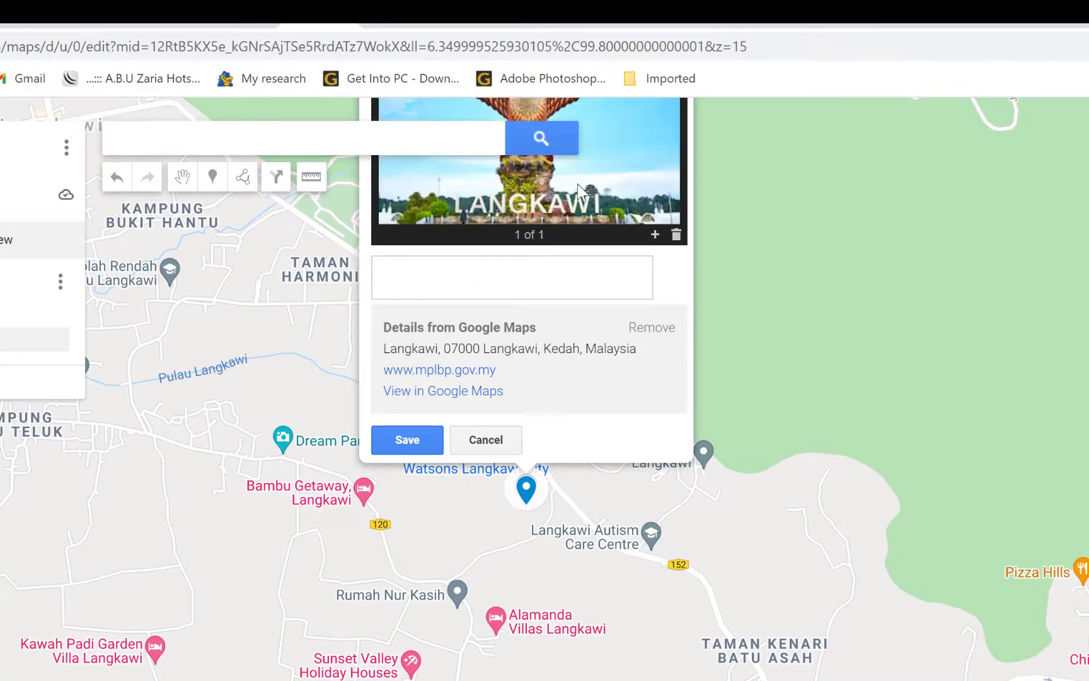
pyautogui.click(401, 436)
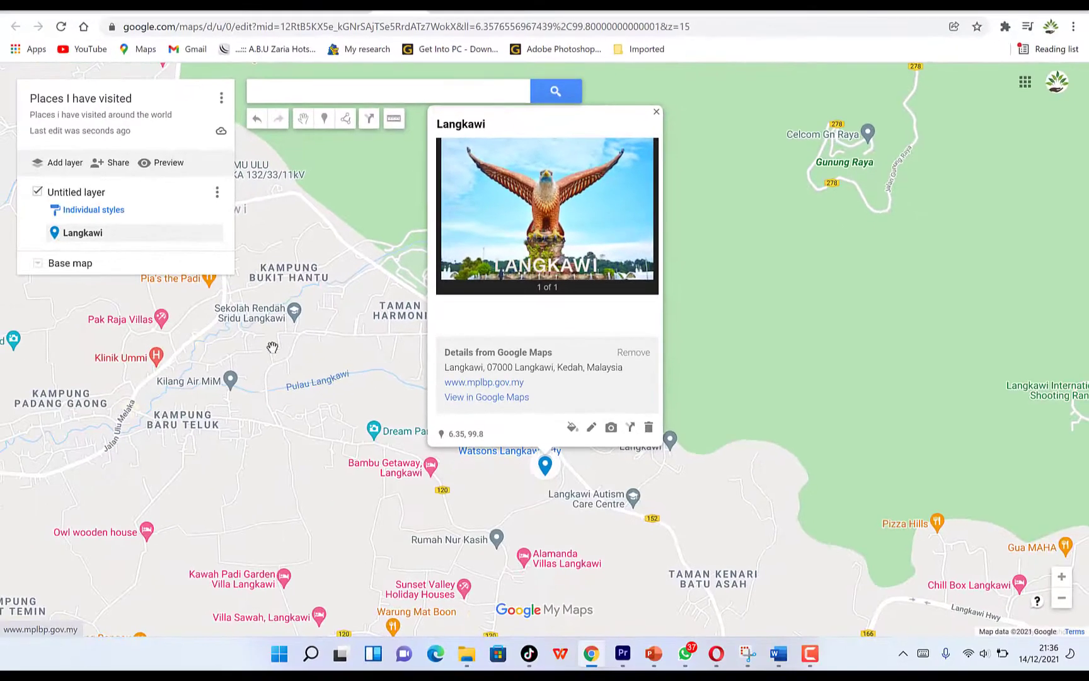
# Step: Rename the untitled layer to 'My vacation'
pyautogui.click(76, 192)
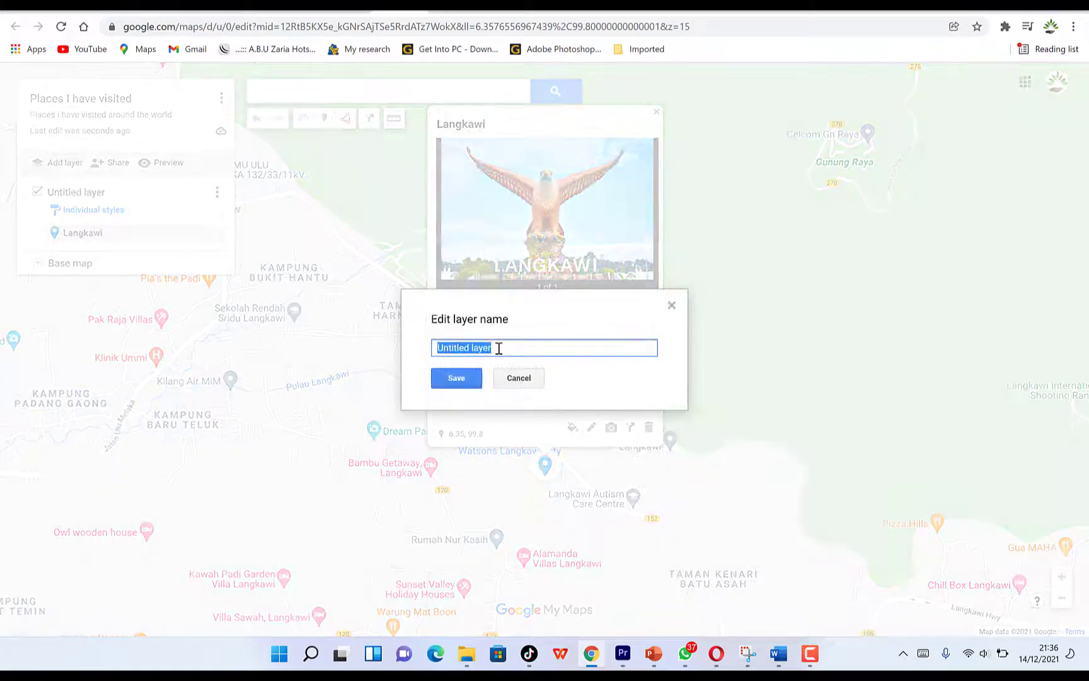
pyautogui.write('My vac')
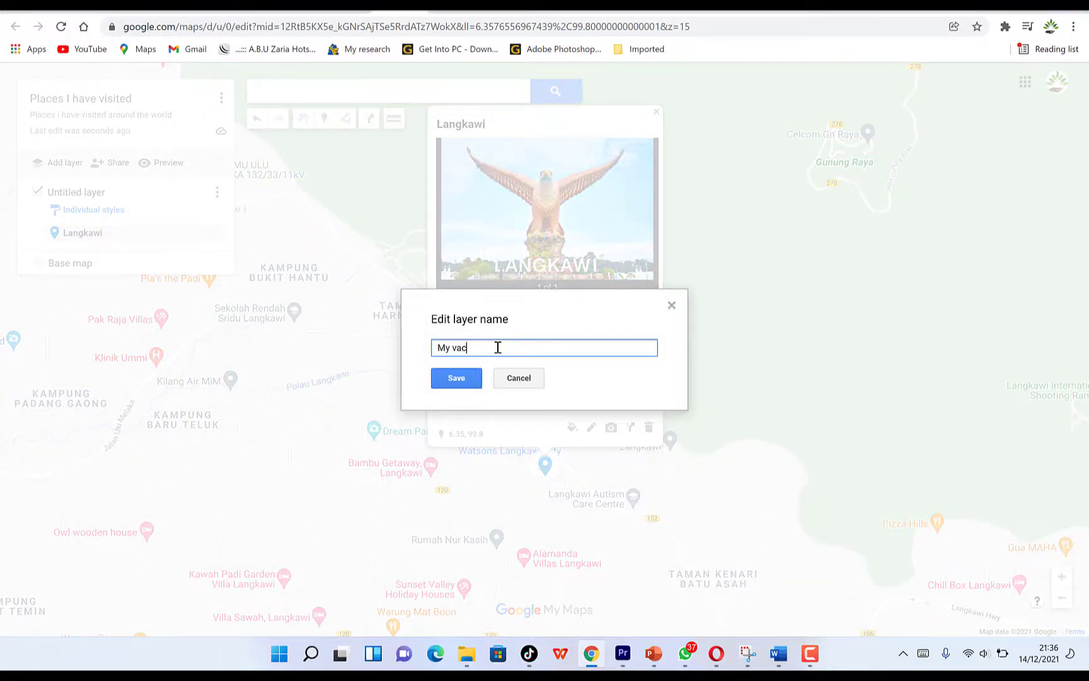
pyautogui.write('ation')
pyautogui.click(455, 379)
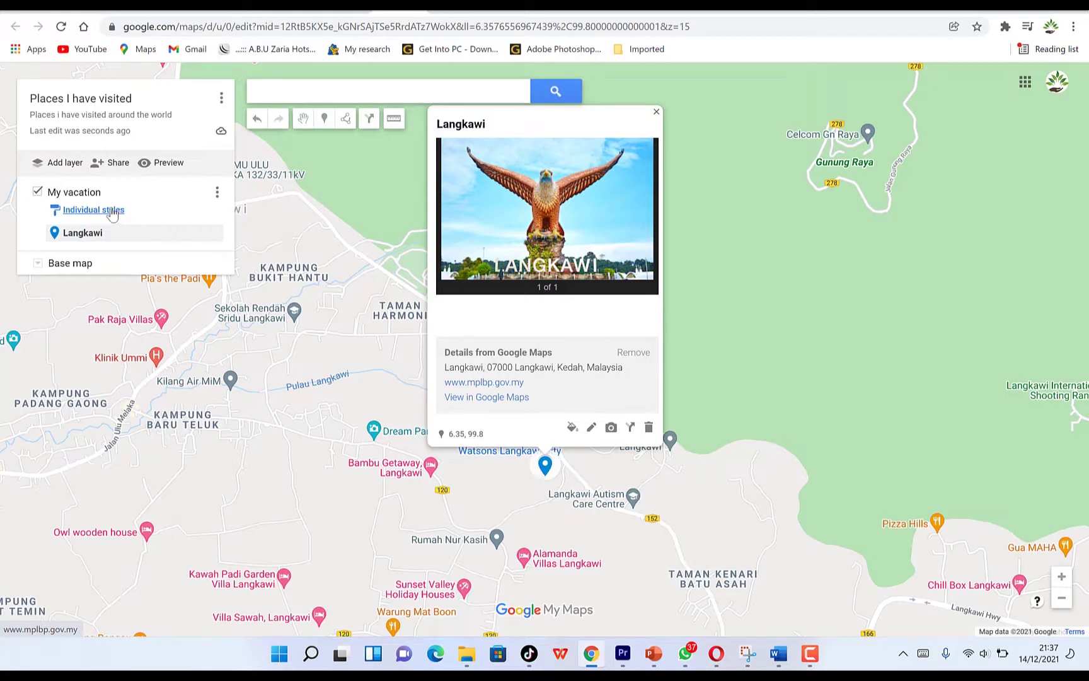
pyautogui.click(61, 164)
# Step: Undo the extra layer and add Genting Highlands, Pahang, Malaysia to the map
pyautogui.hotkey('ctrl', 'z')
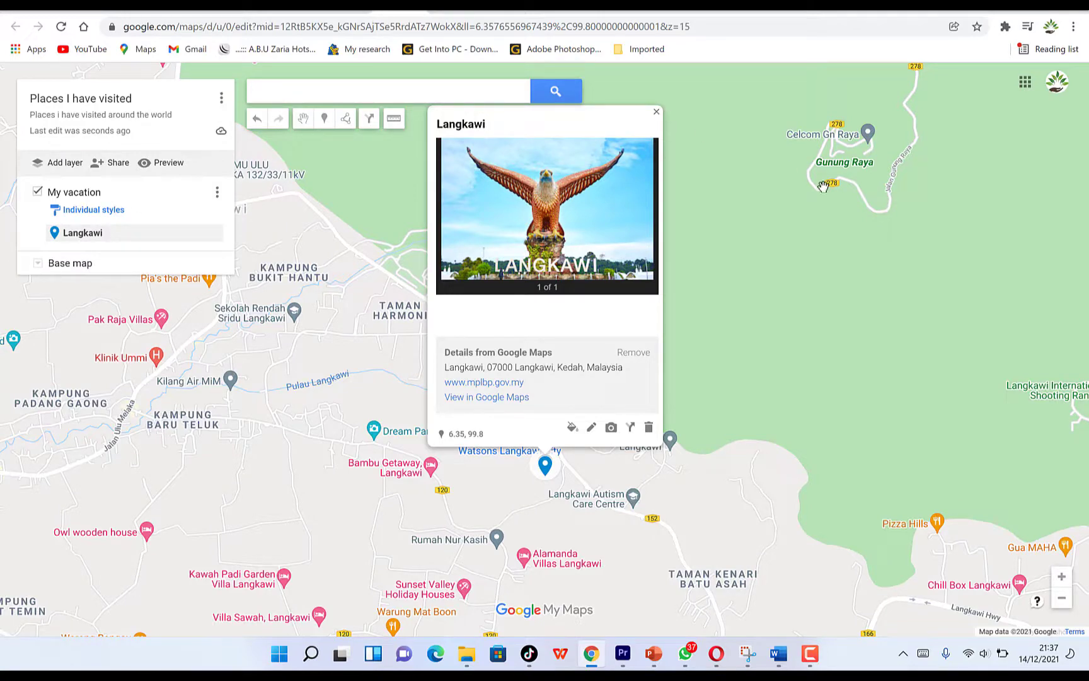
pyautogui.click(753, 217)
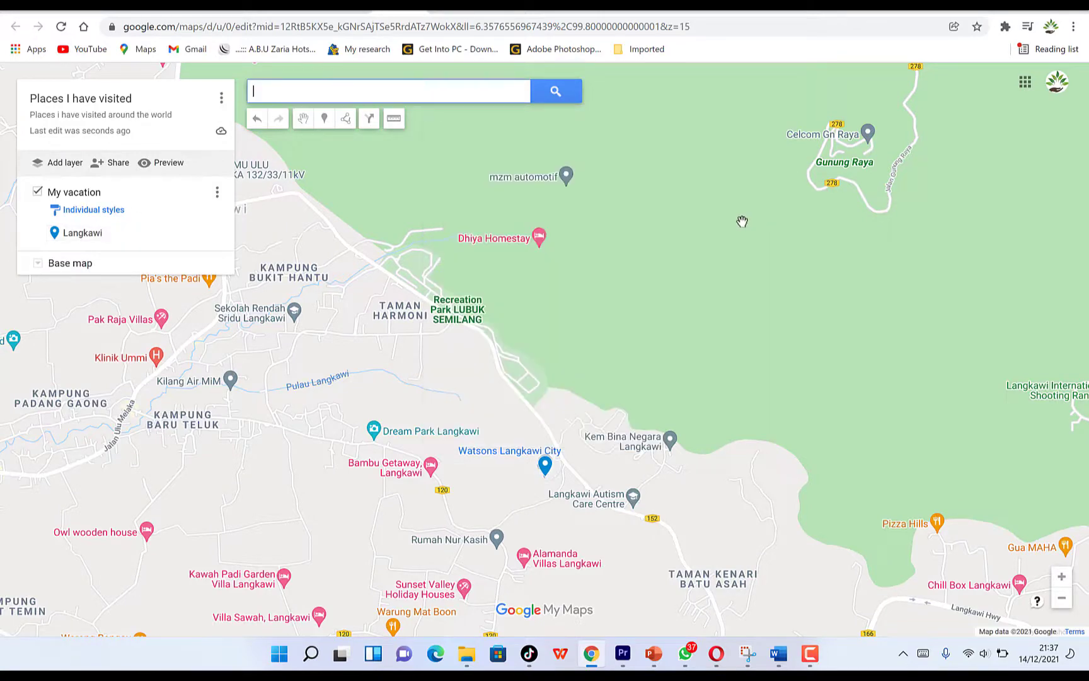
pyautogui.click(319, 93)
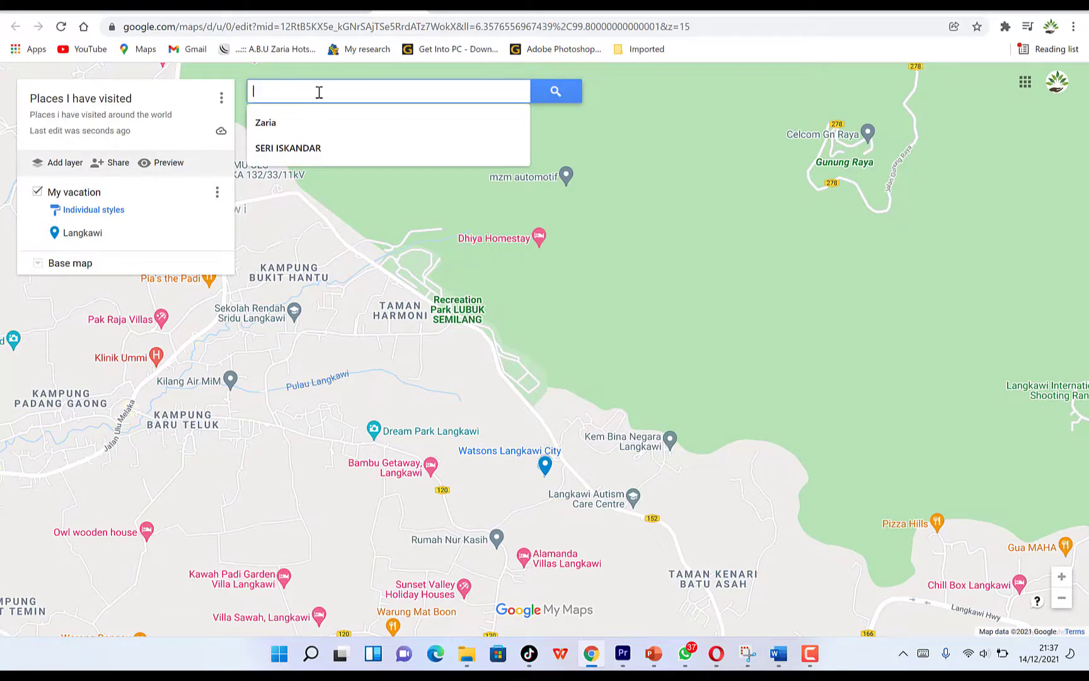
pyautogui.write('genting')
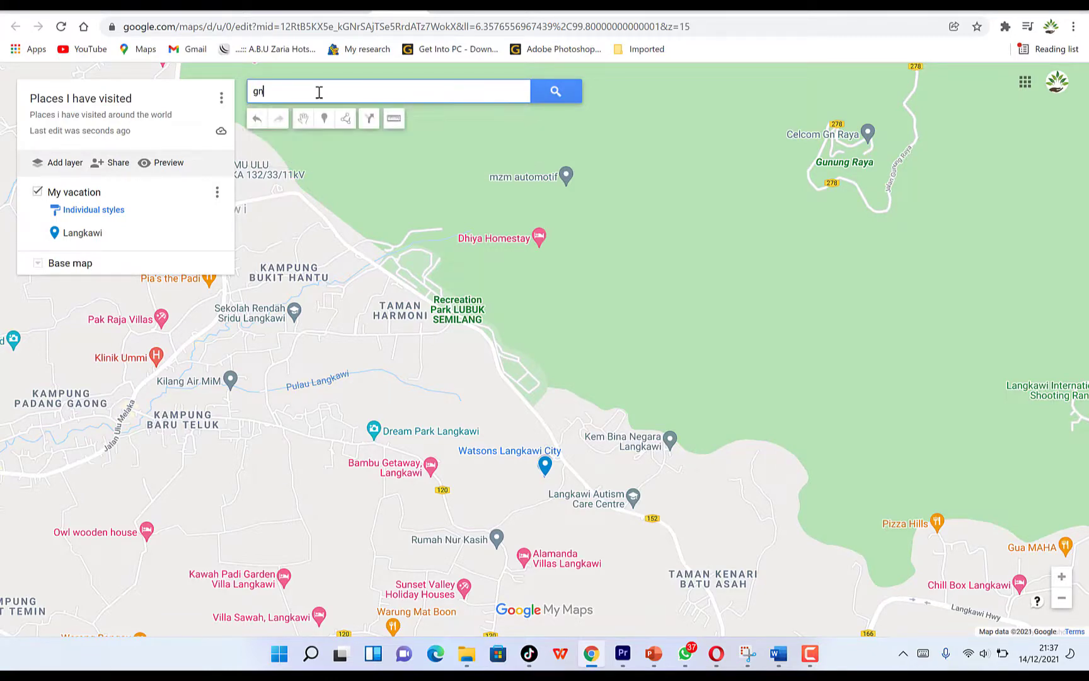
pyautogui.click(301, 116)
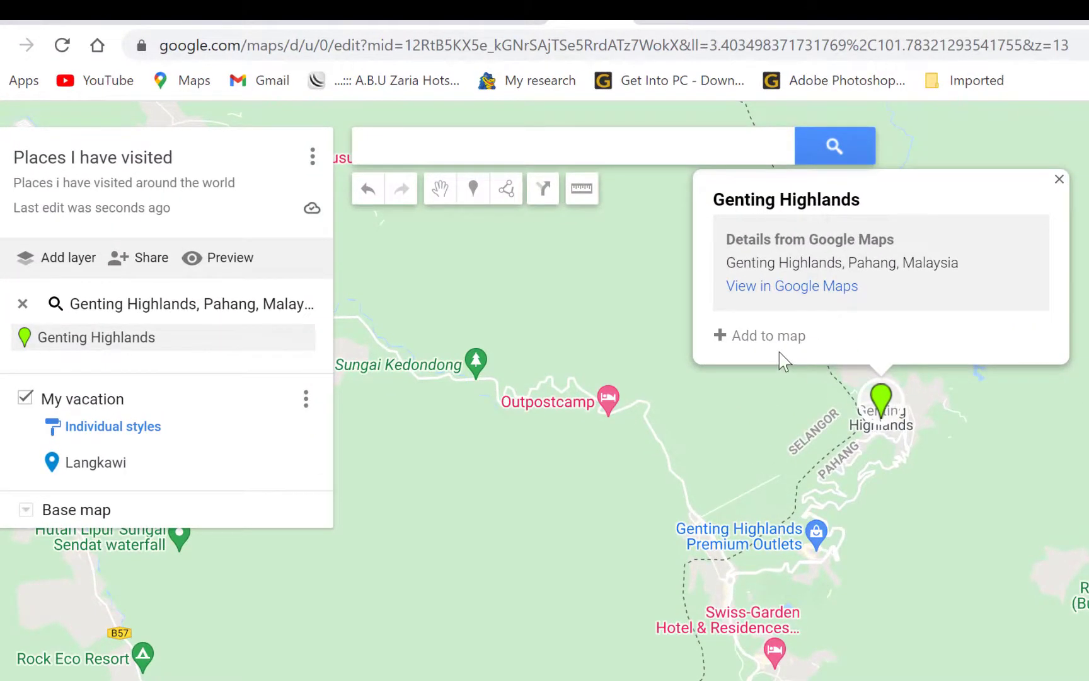
pyautogui.click(768, 336)
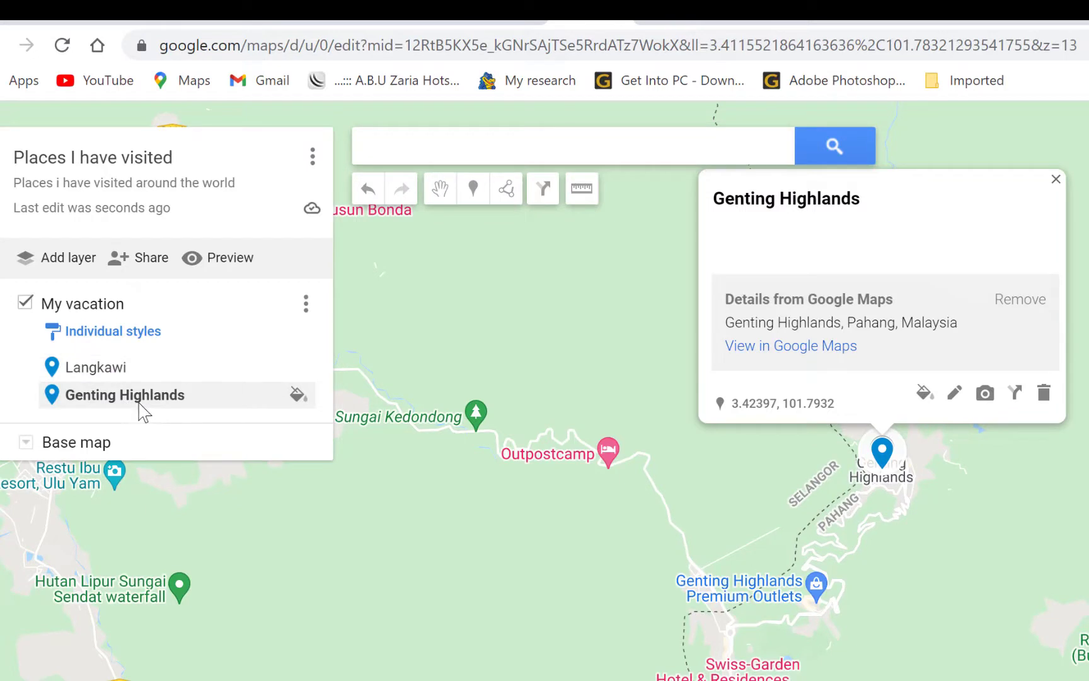
# Step: Attach the cable-car photo from a 'genting highlands' image search and save the place
pyautogui.click(986, 394)
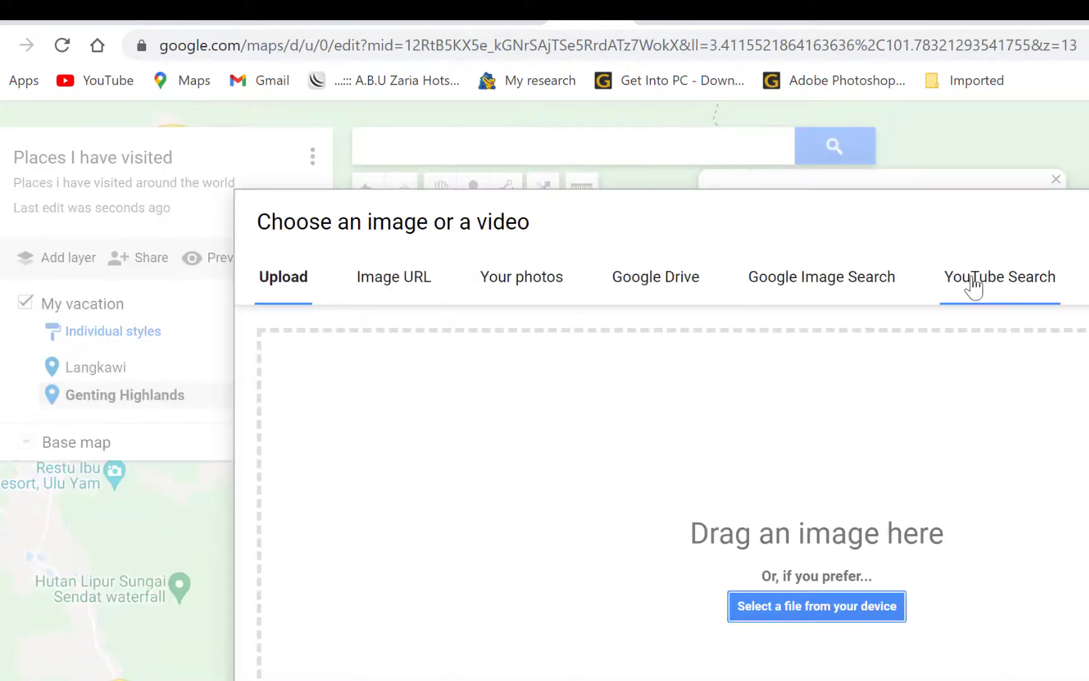
pyautogui.click(834, 284)
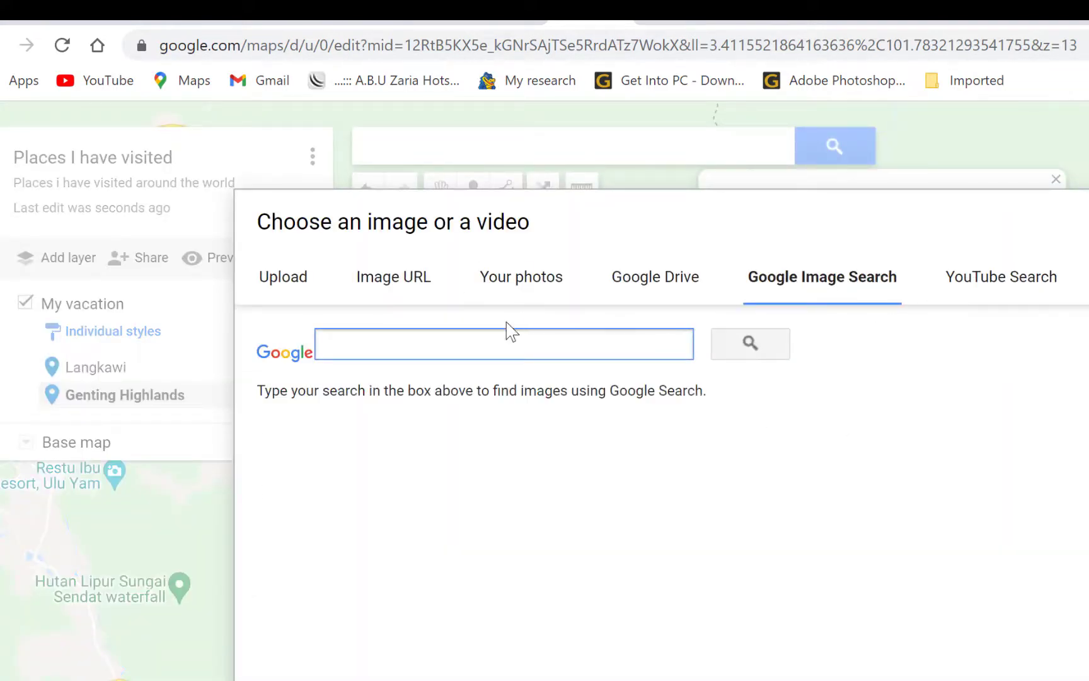
pyautogui.write('genting highla')
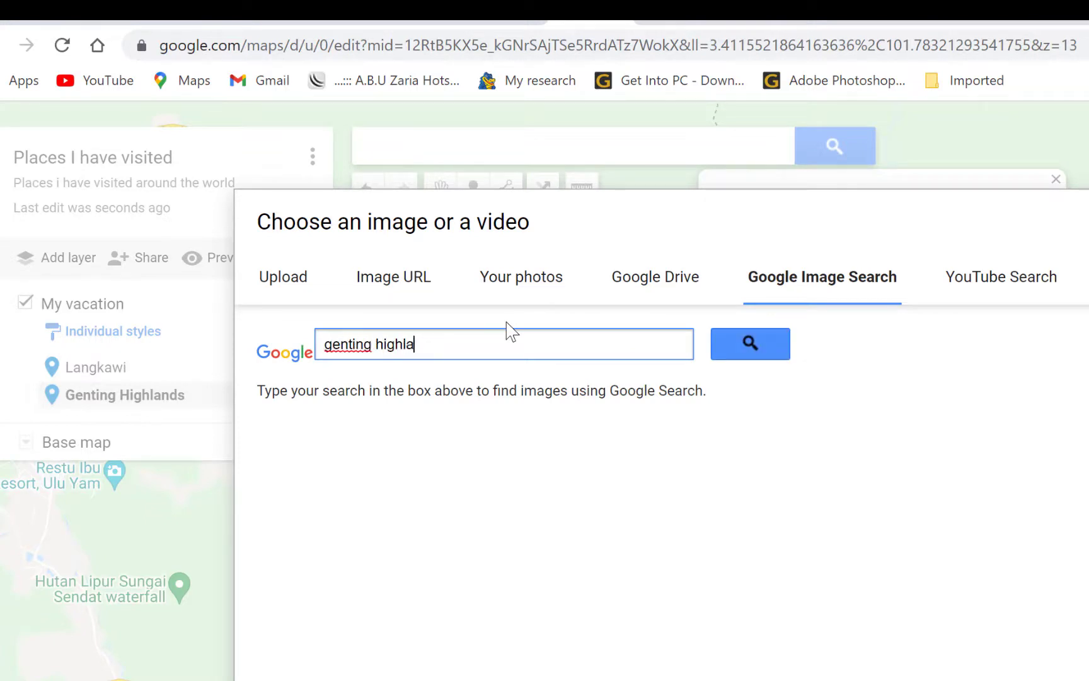
pyautogui.write('nds')
pyautogui.press('Return')
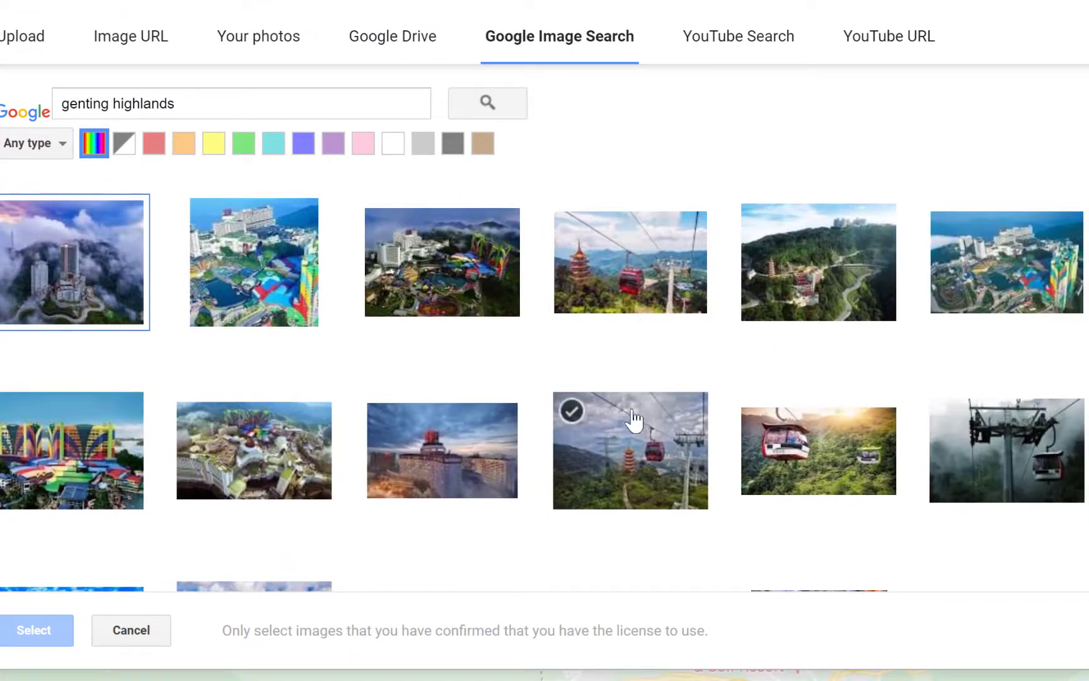
pyautogui.click(629, 287)
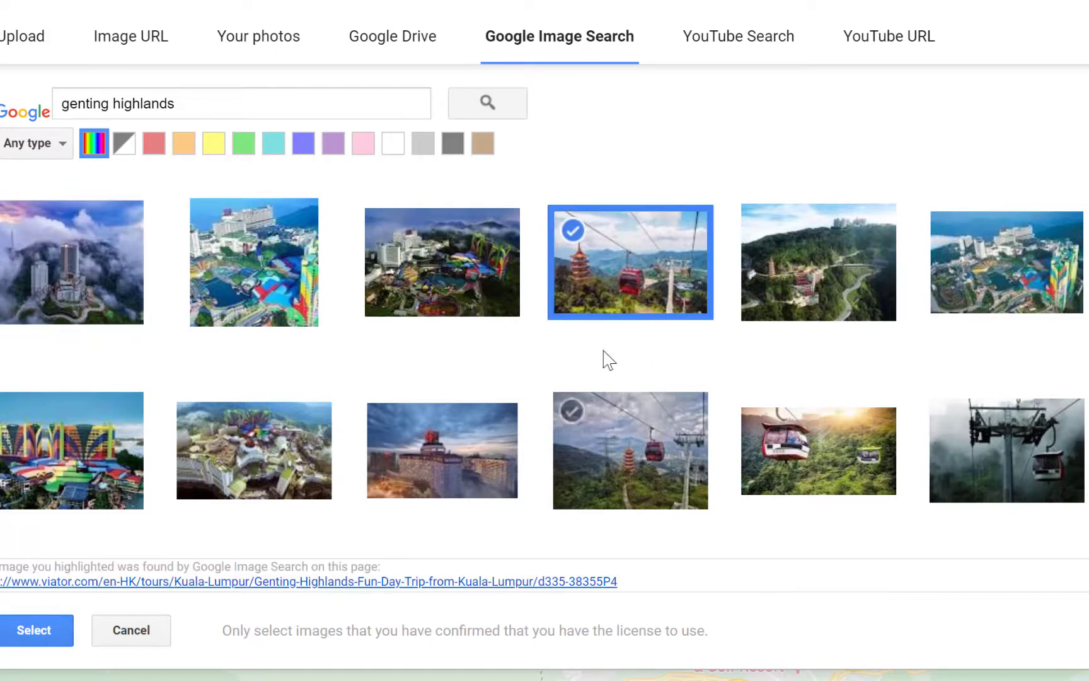
pyautogui.click(5, 638)
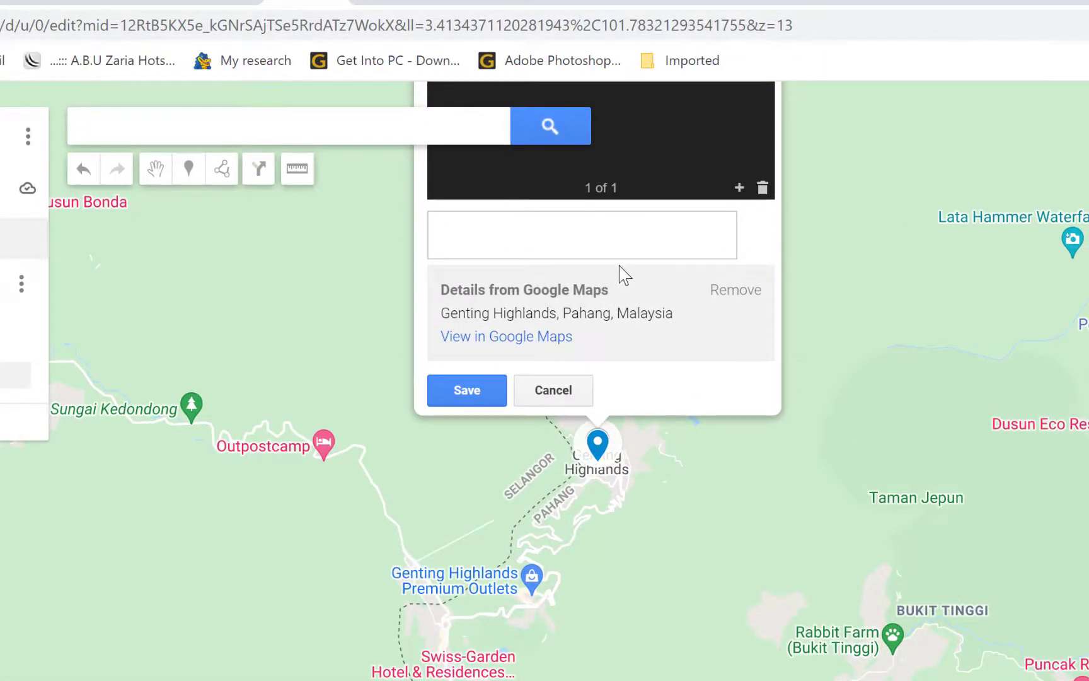
pyautogui.click(477, 394)
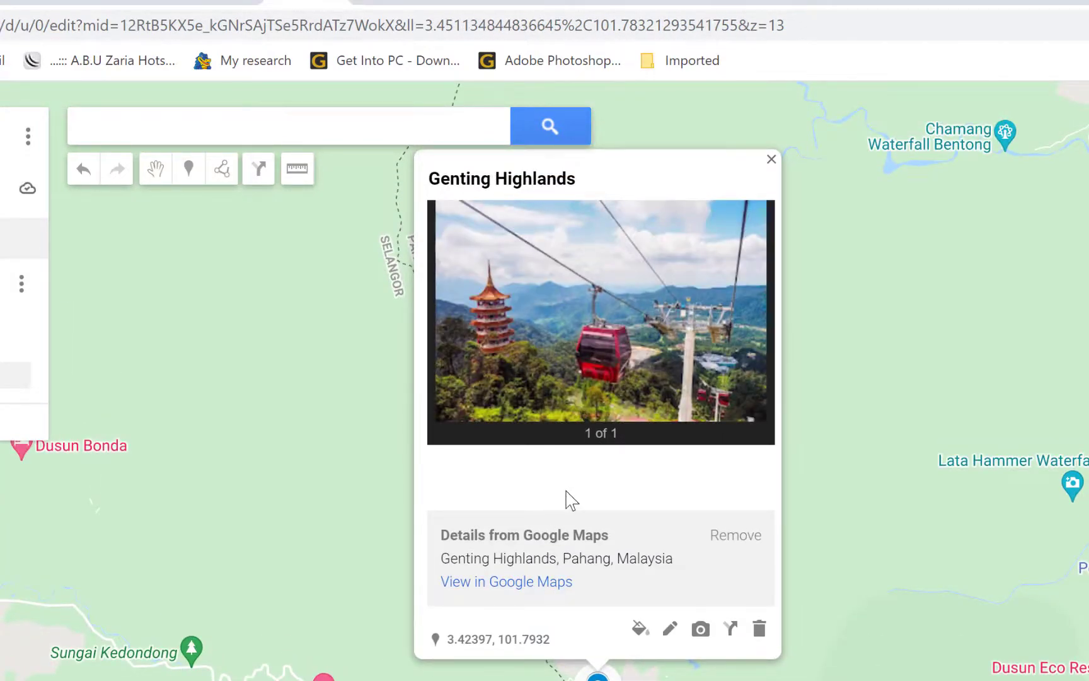
pyautogui.click(671, 554)
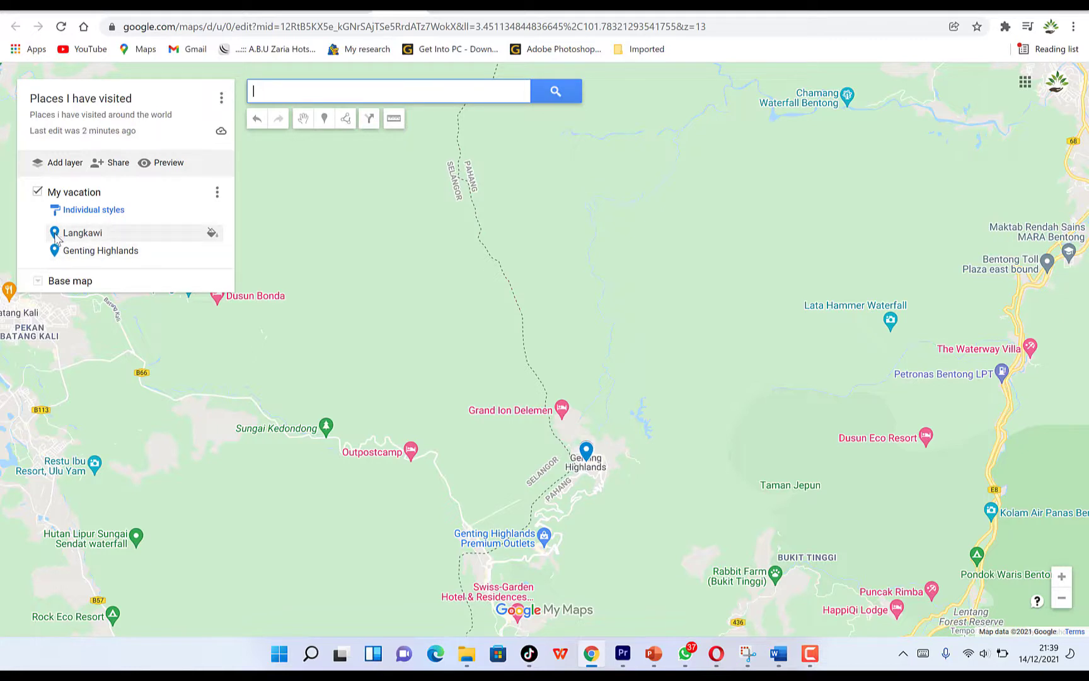
# Step: Keep individual styles for each place and label places by their name
pyautogui.click(112, 211)
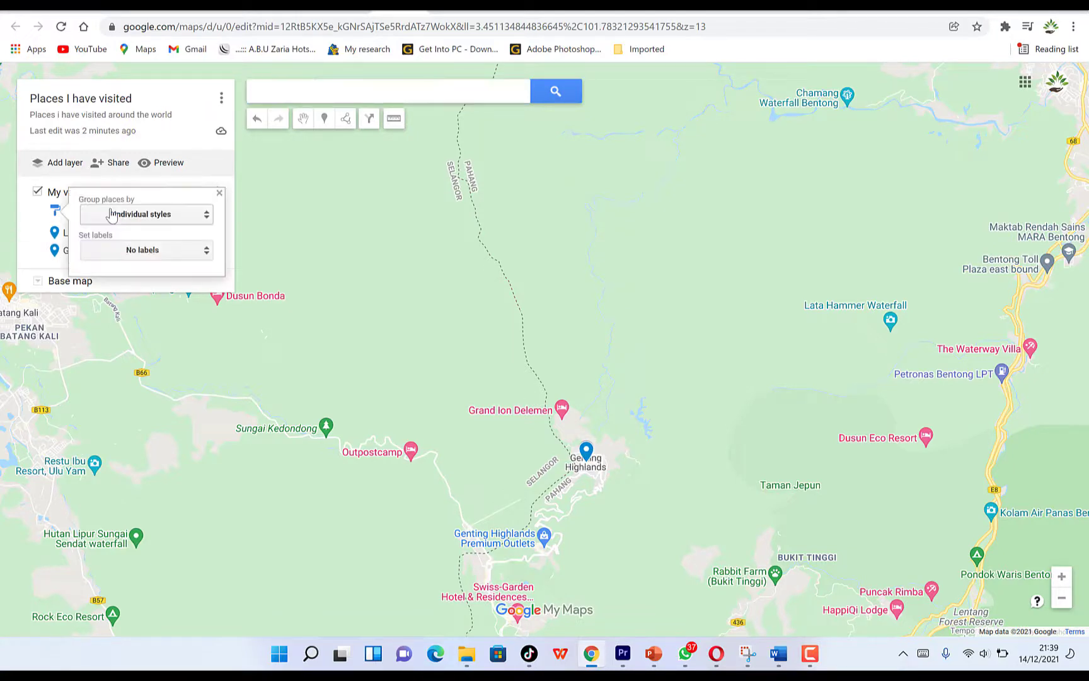
pyautogui.click(162, 215)
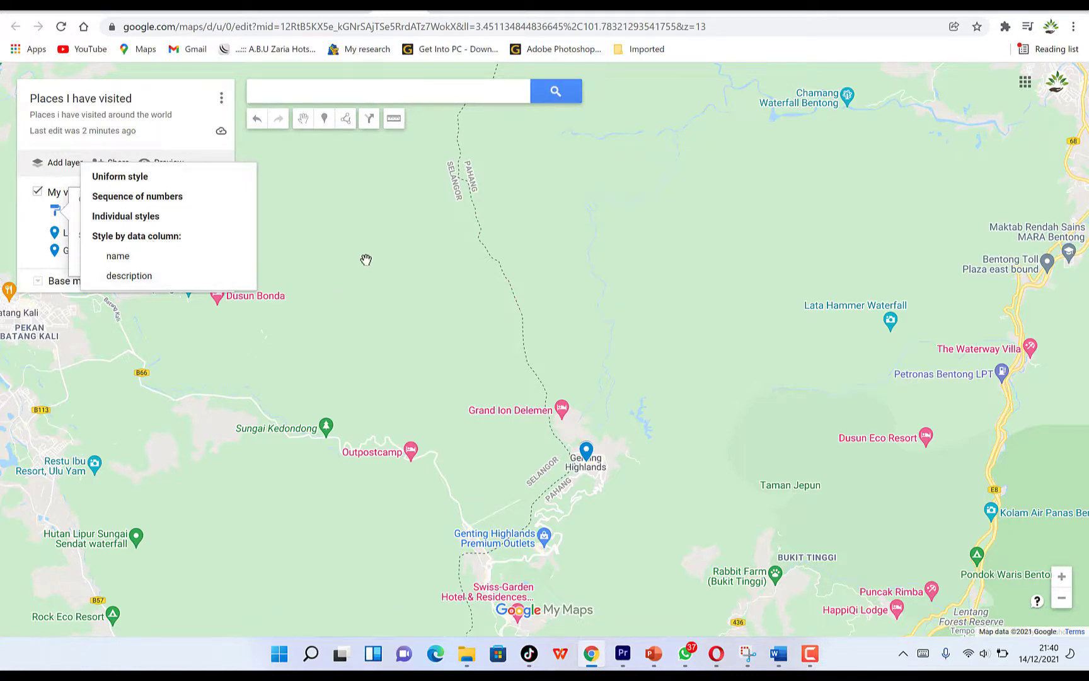
pyautogui.click(128, 183)
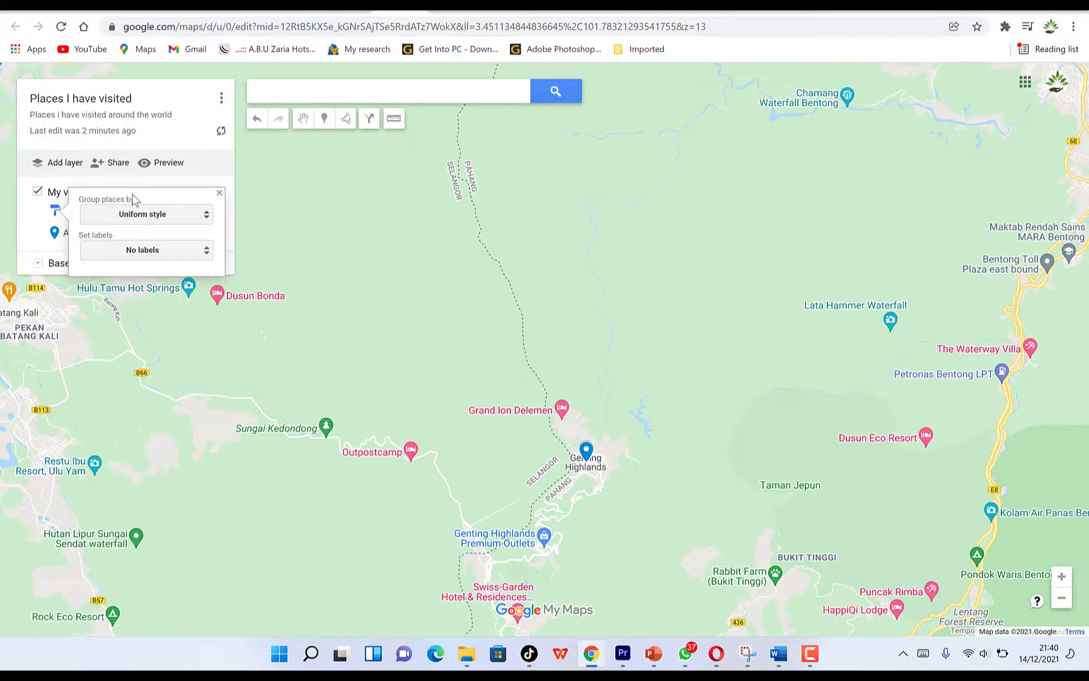
pyautogui.click(144, 214)
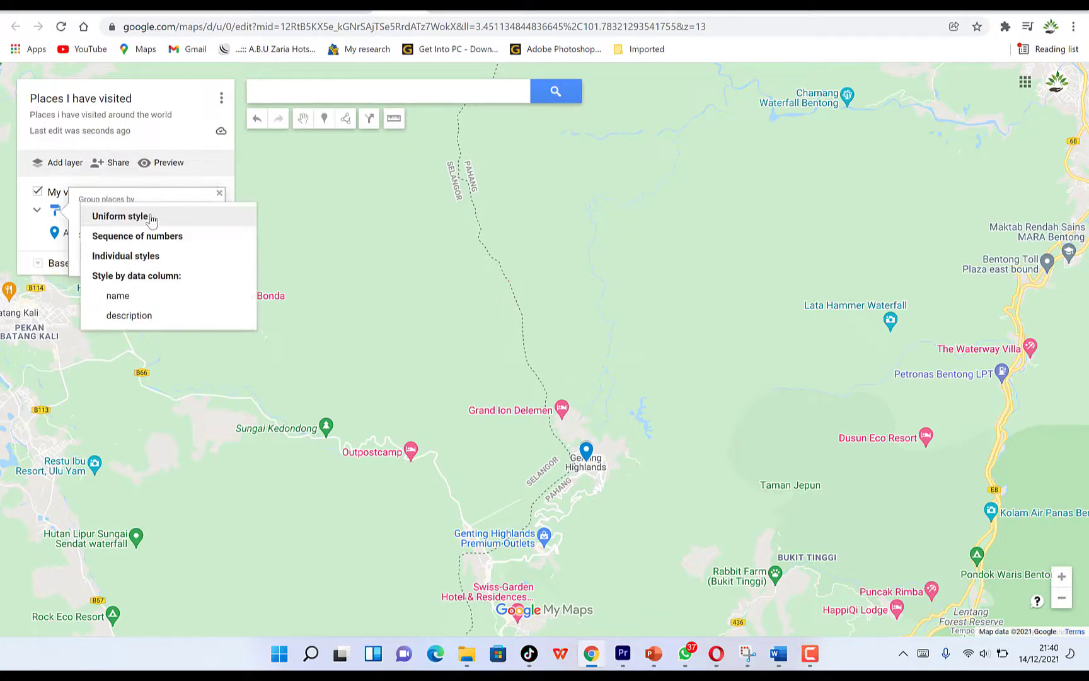
pyautogui.click(158, 255)
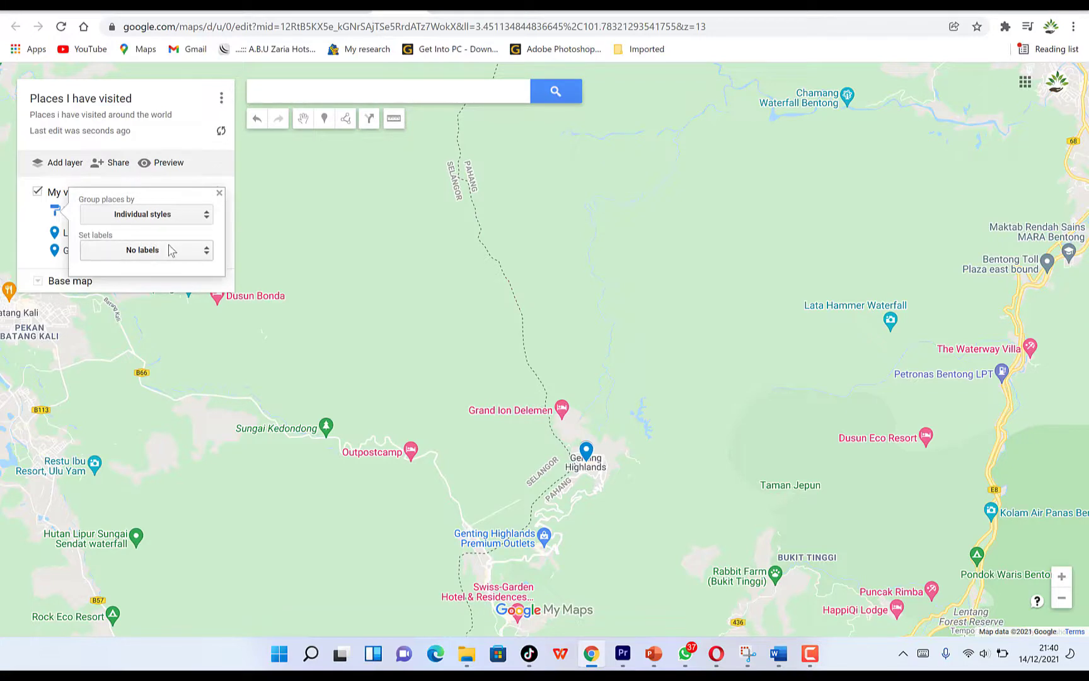
pyautogui.click(153, 252)
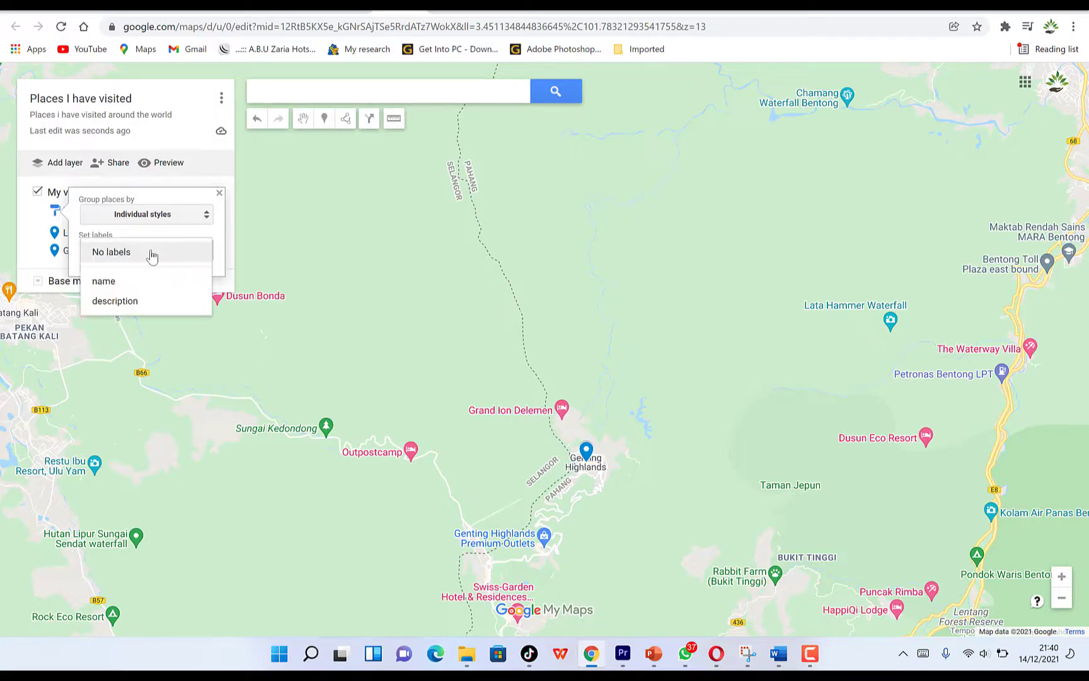
pyautogui.click(144, 287)
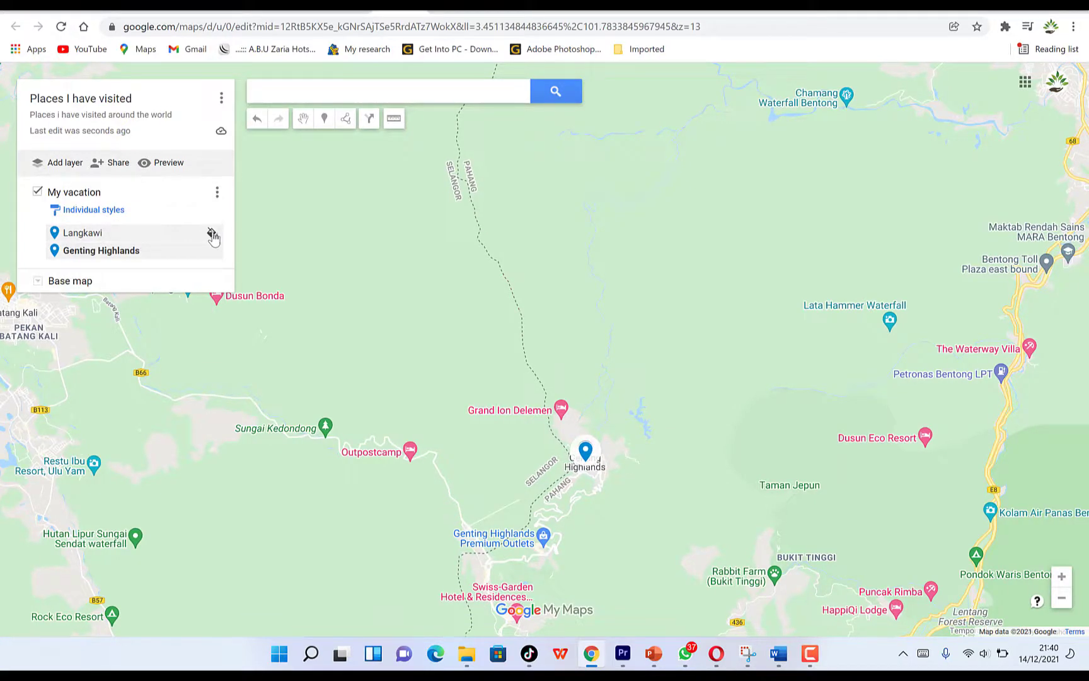
# Step: Make the Langkawi marker orange
pyautogui.click(212, 234)
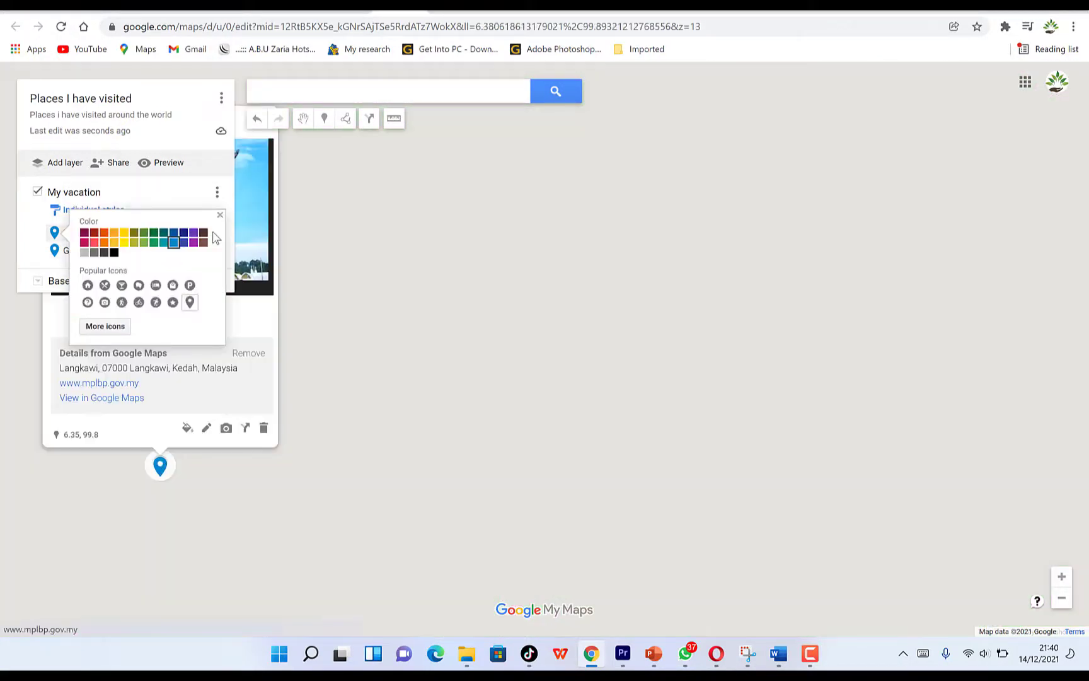
pyautogui.click(104, 233)
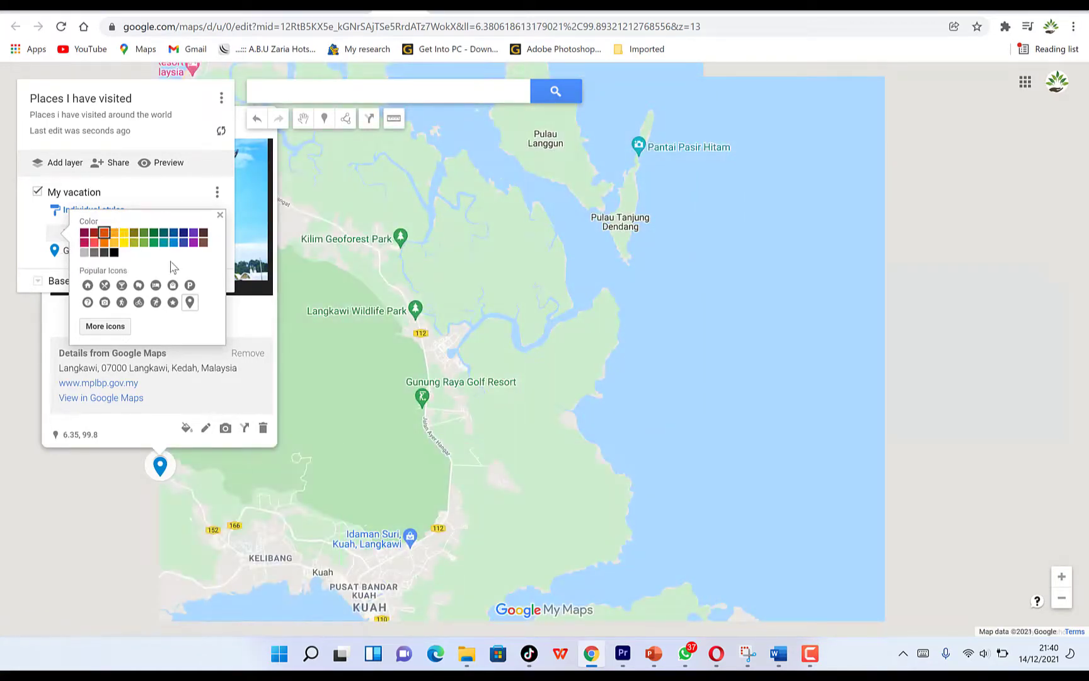
pyautogui.click(328, 417)
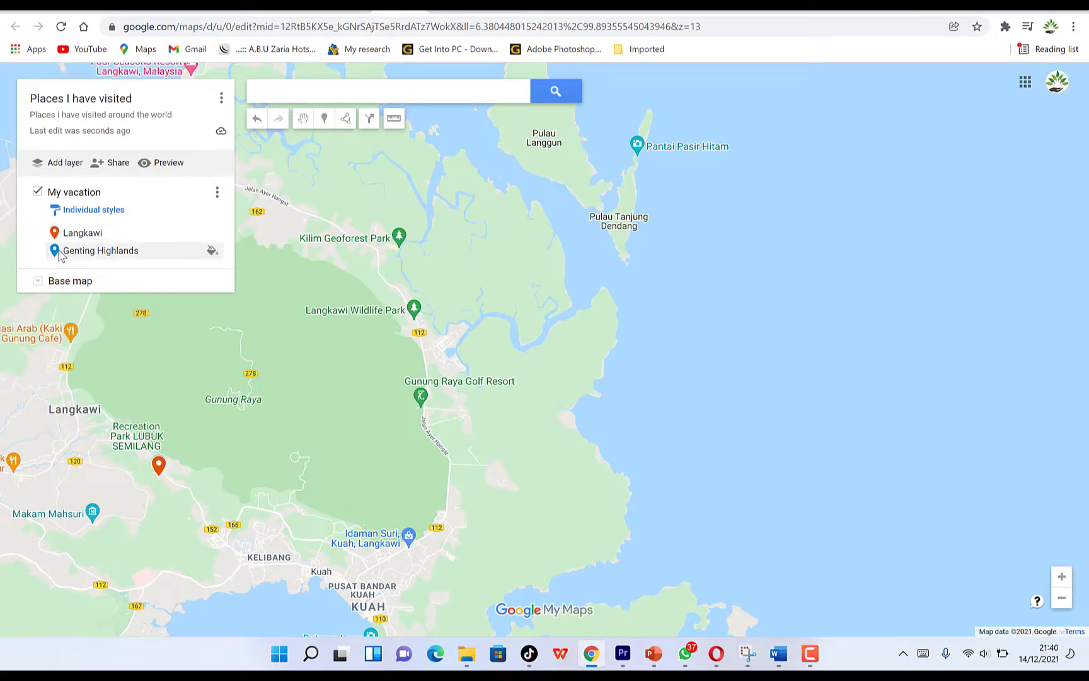
# Step: Give Genting Highlands a yellow marker with a cocktail icon, then select Langkawi
pyautogui.click(212, 251)
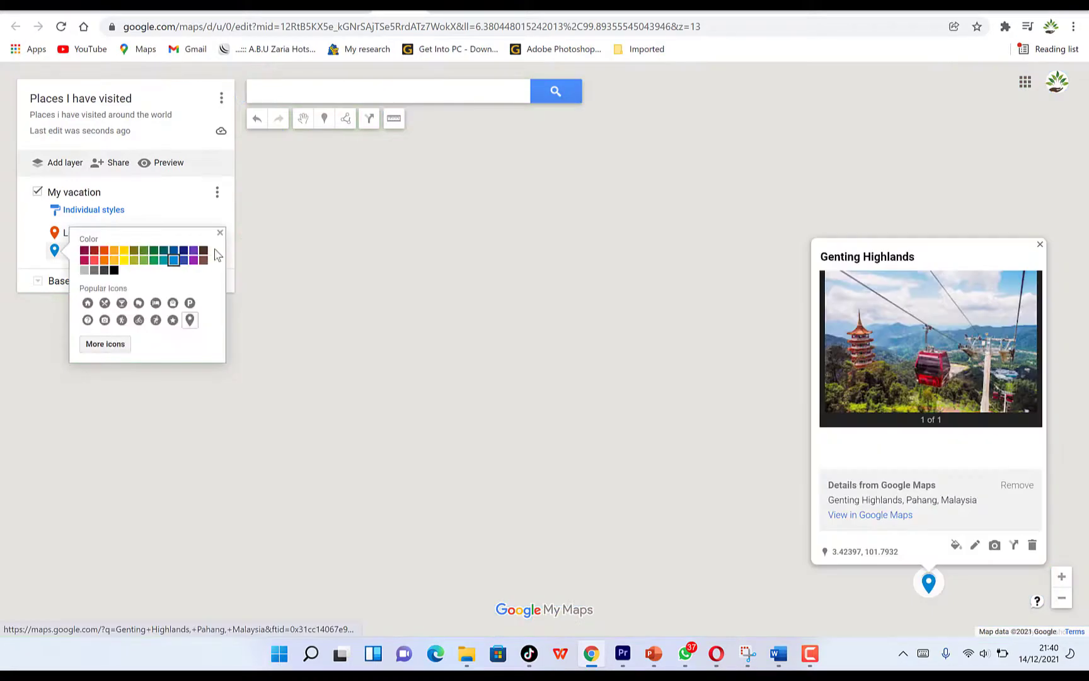
pyautogui.click(113, 262)
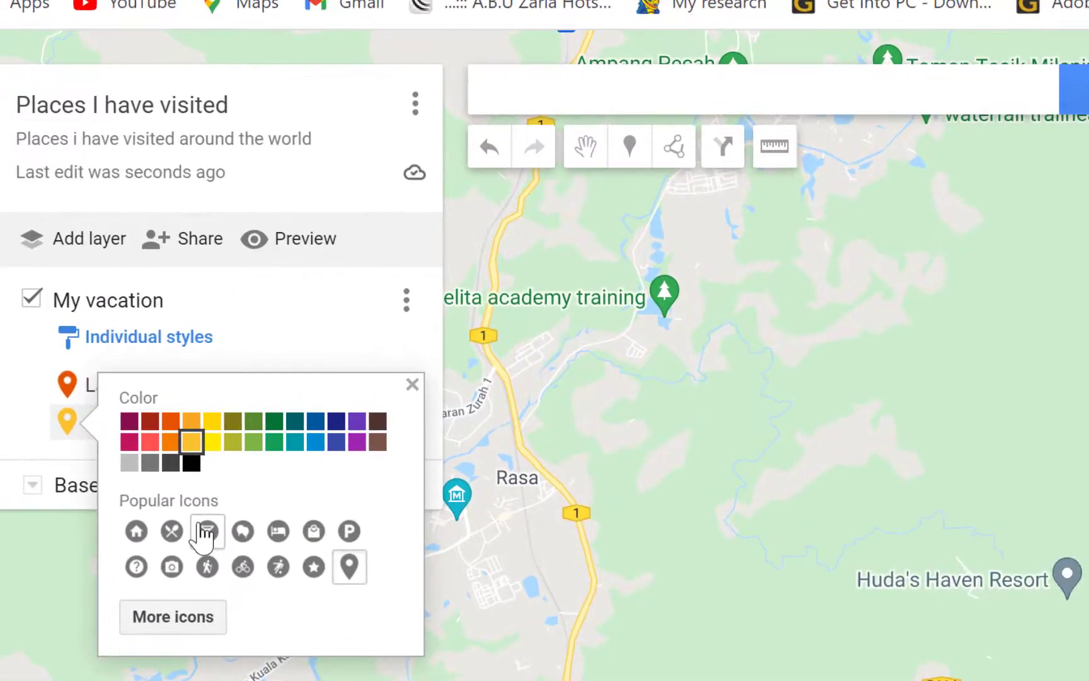
pyautogui.click(205, 532)
pyautogui.click(133, 421)
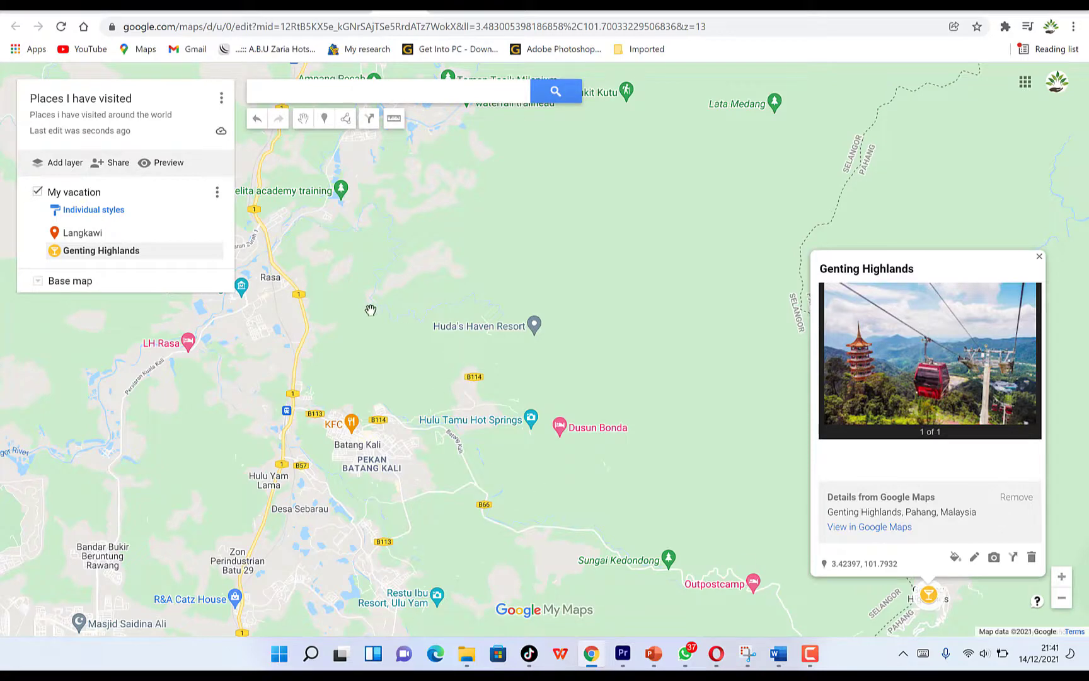
pyautogui.scroll(-2, 355, 329)
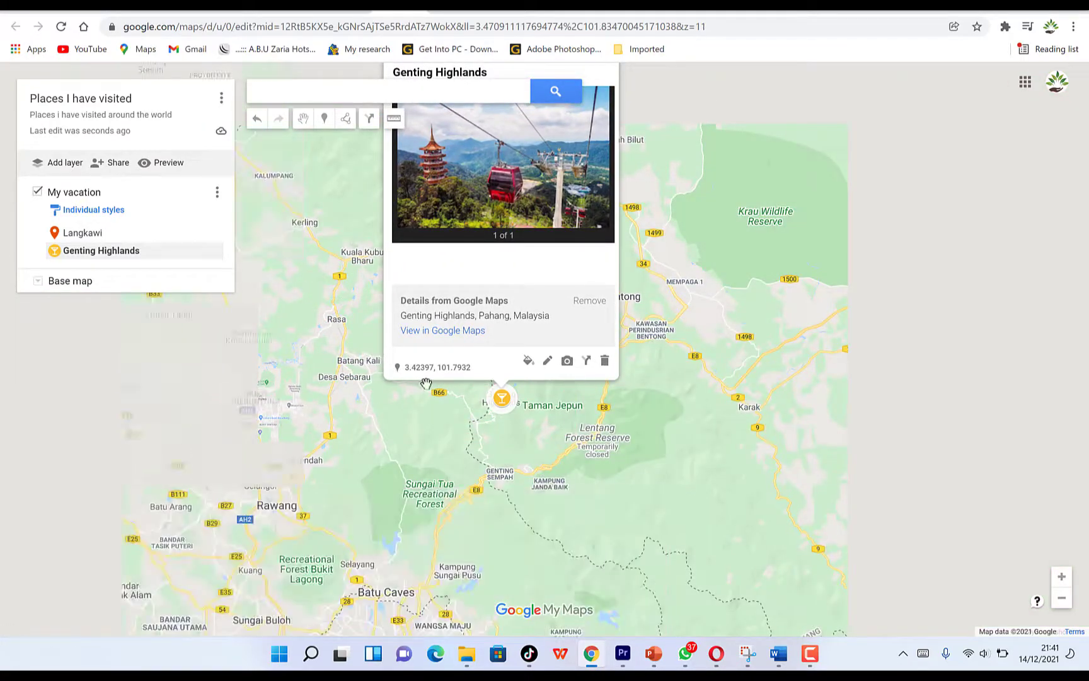
pyautogui.scroll(1, 436, 387)
pyautogui.scroll(1, 435, 388)
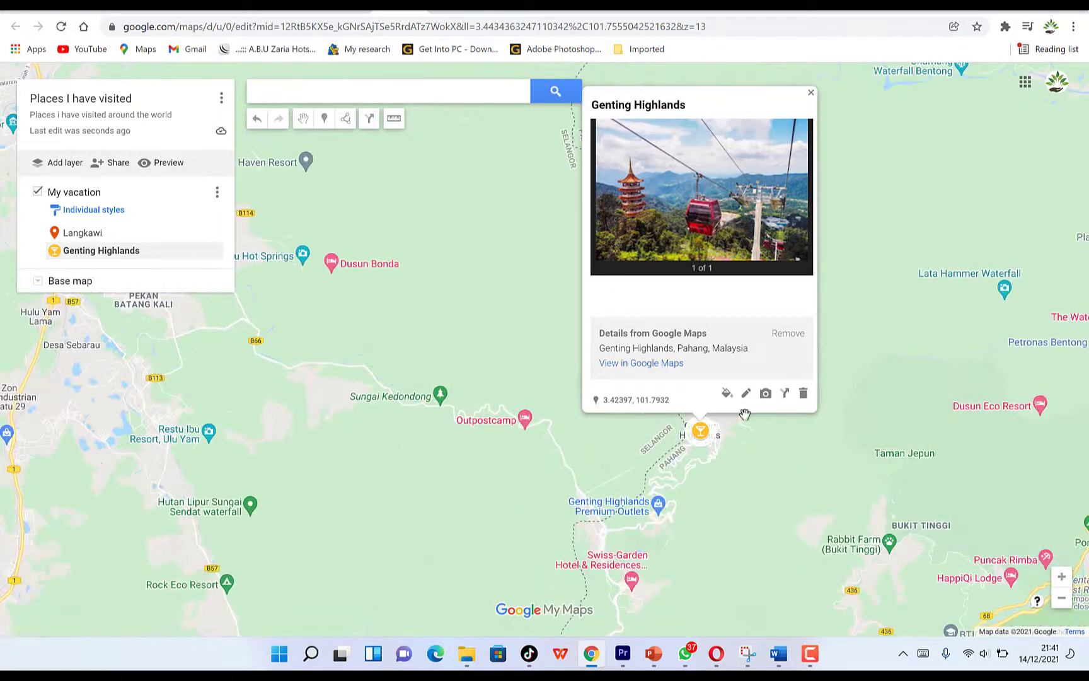
pyautogui.click(83, 234)
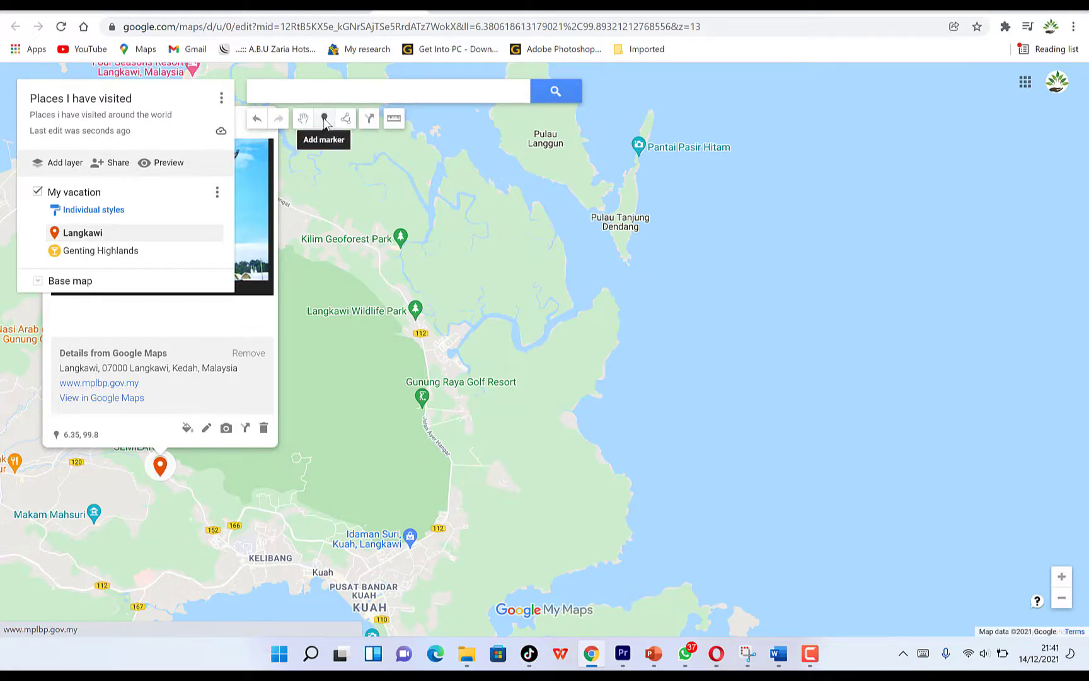
# Step: Place a 'Penang visit' marker near Gunung Raya Golf Resort and show base map styles
pyautogui.press('Delete')
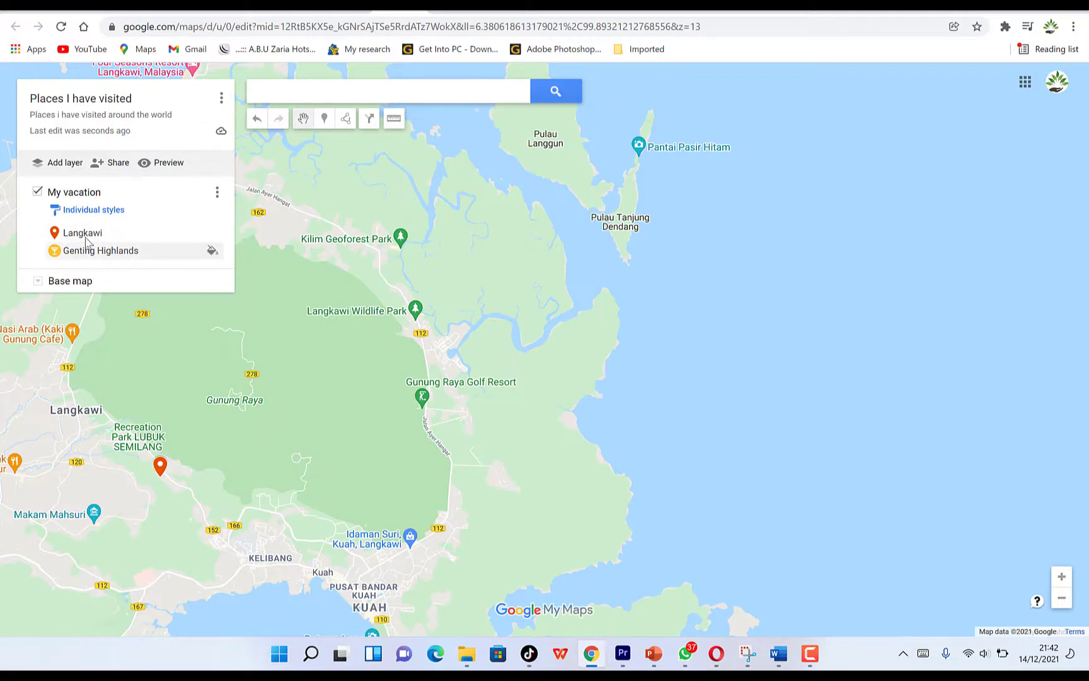
pyautogui.click(325, 120)
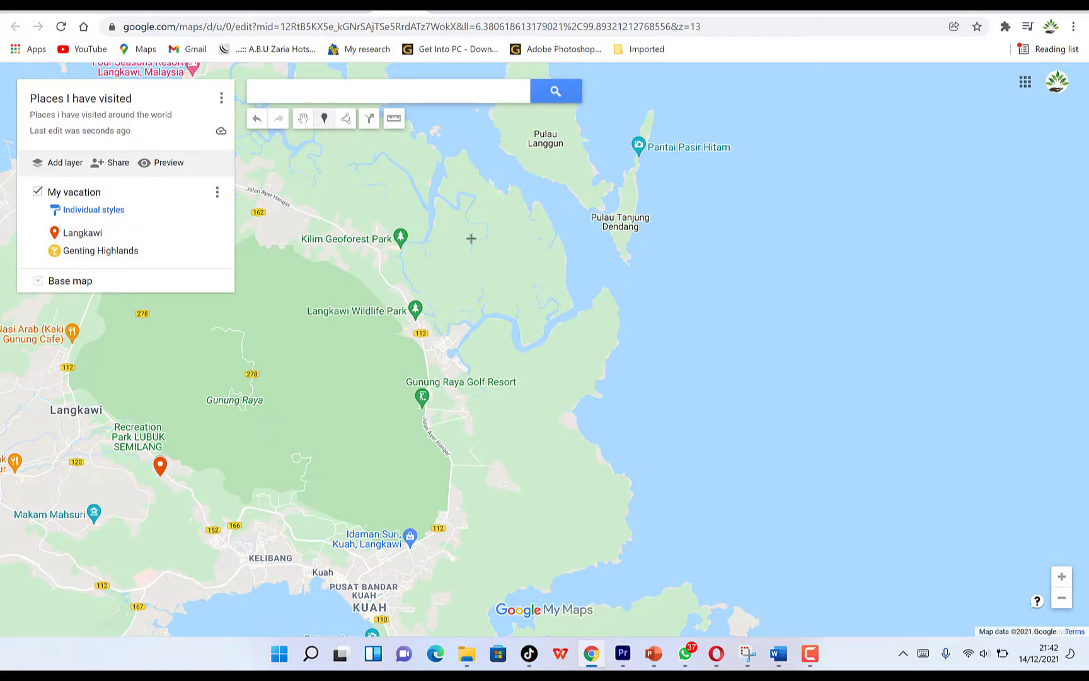
pyautogui.click(451, 377)
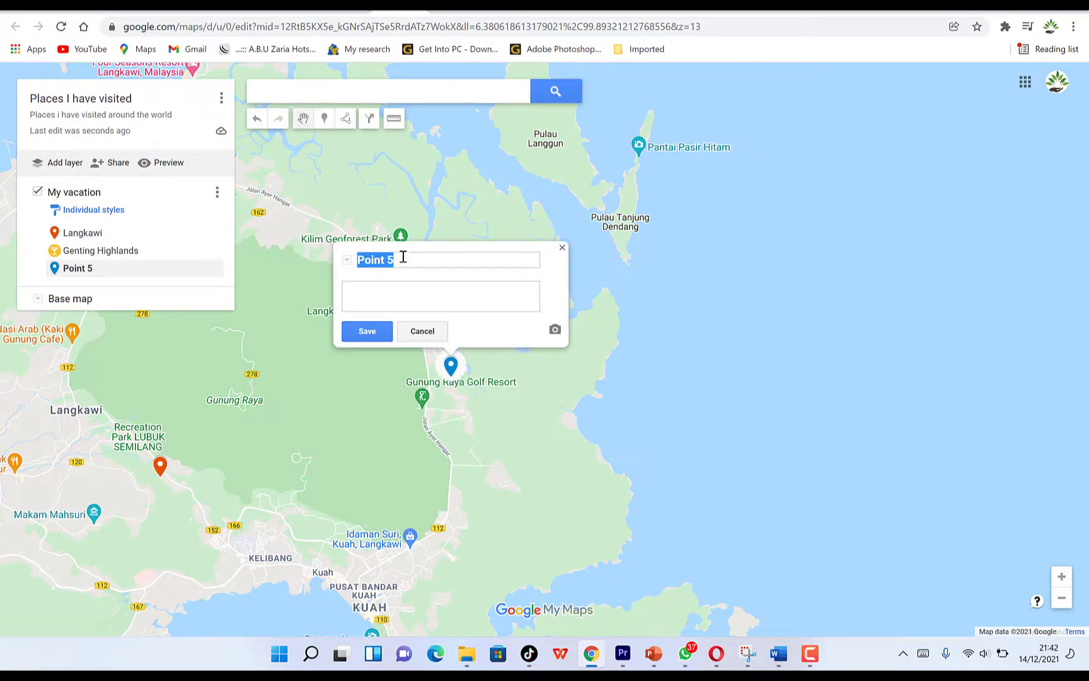
pyautogui.write('Pen')
pyautogui.write('ang visit')
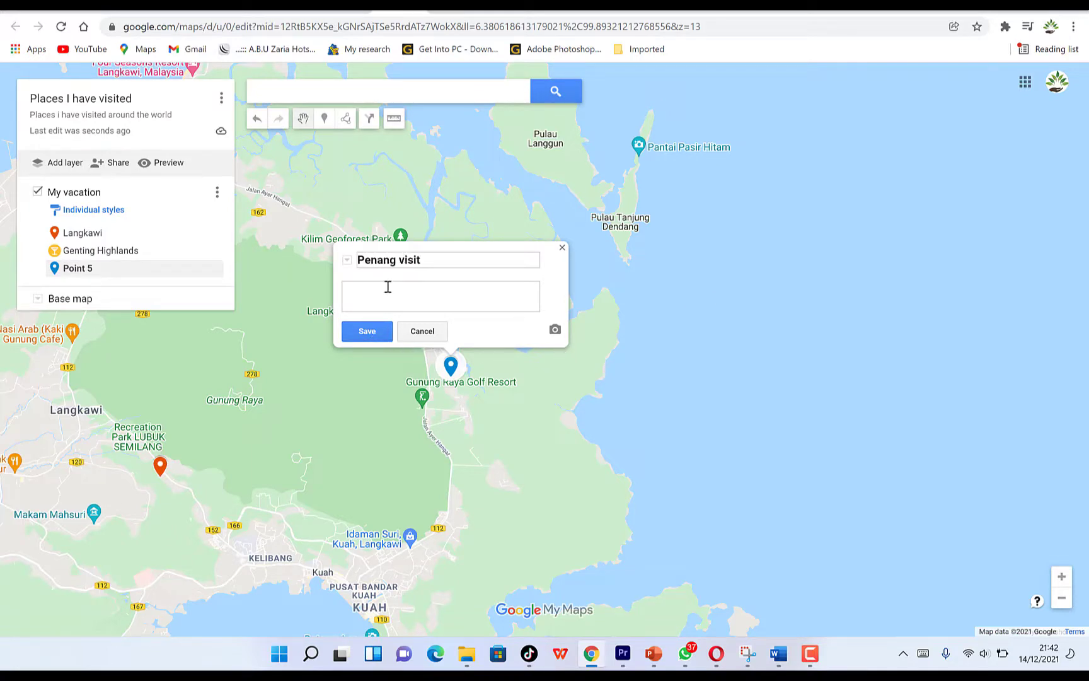
pyautogui.click(367, 332)
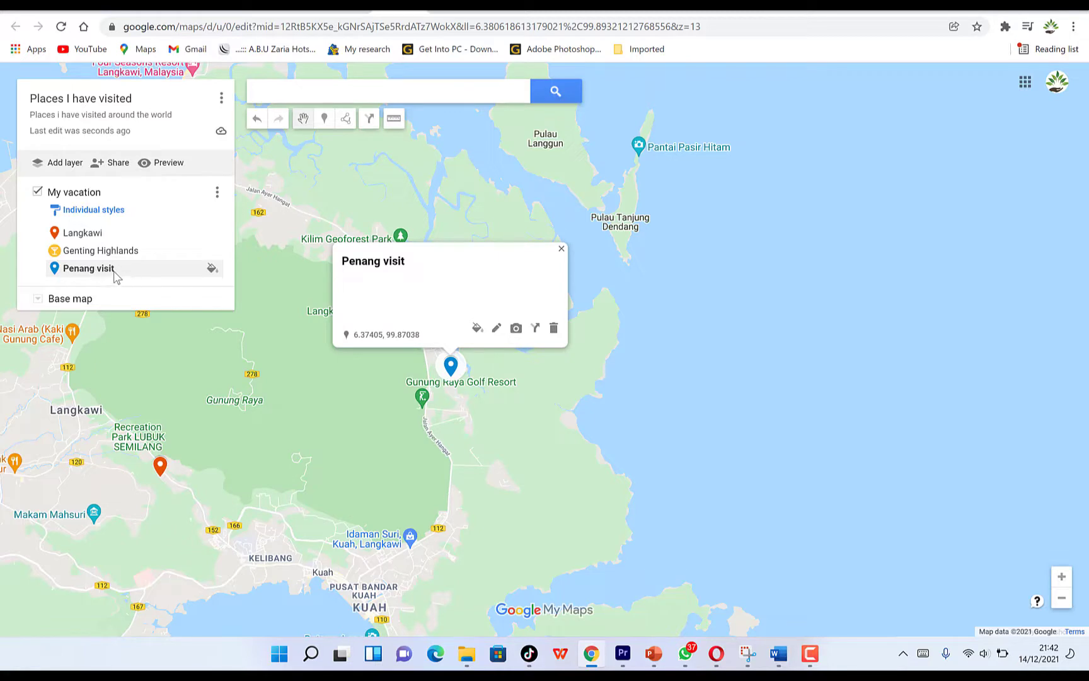
pyautogui.click(37, 300)
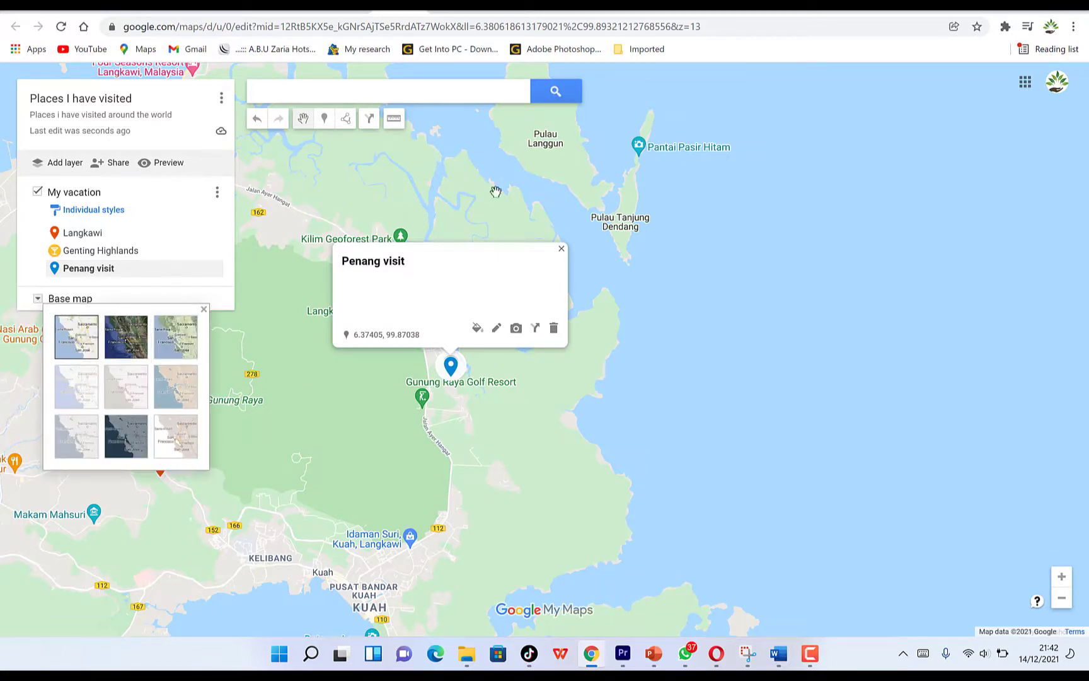
# Step: Switch the base map to satellite, zoom in one level, and close the Penang visit card
pyautogui.click(126, 339)
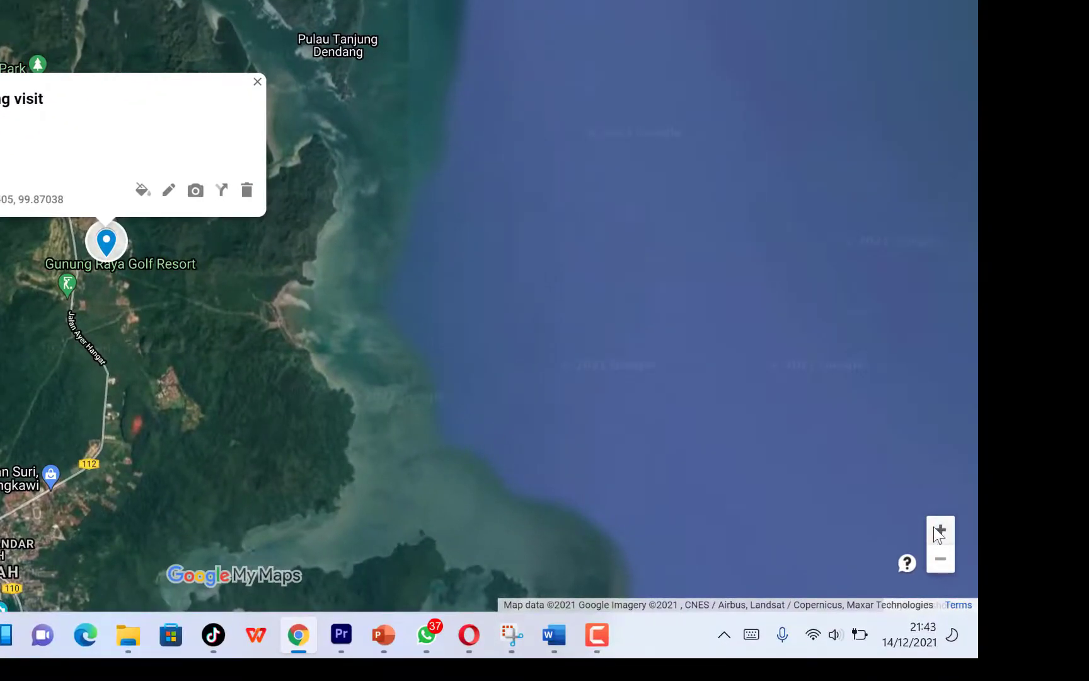
pyautogui.click(939, 531)
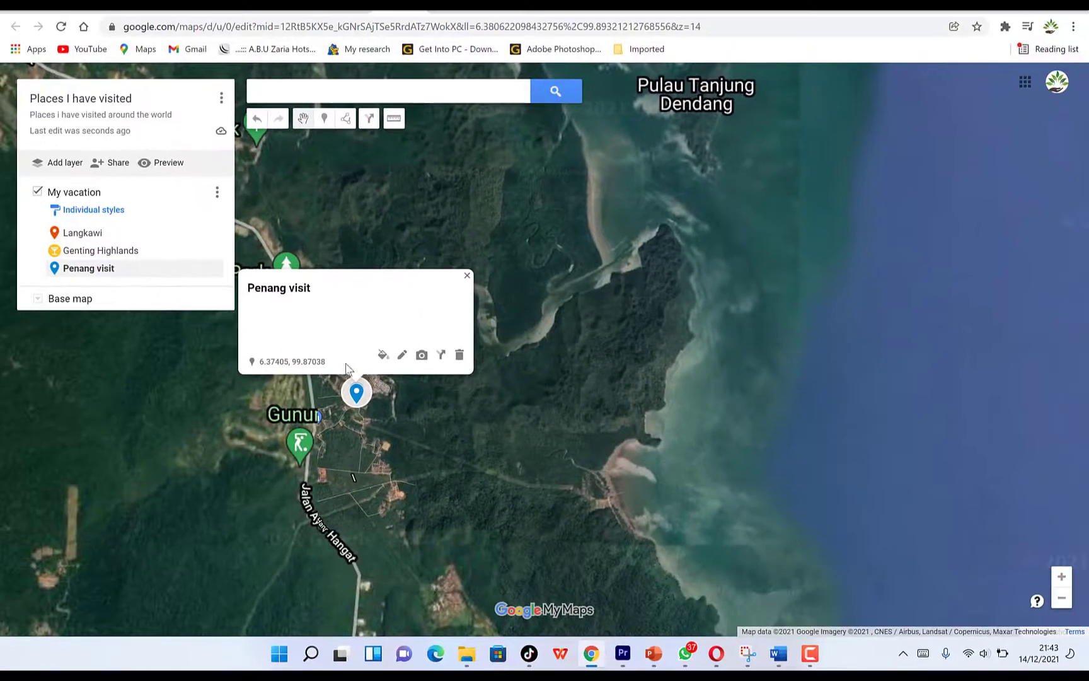
pyautogui.click(139, 372)
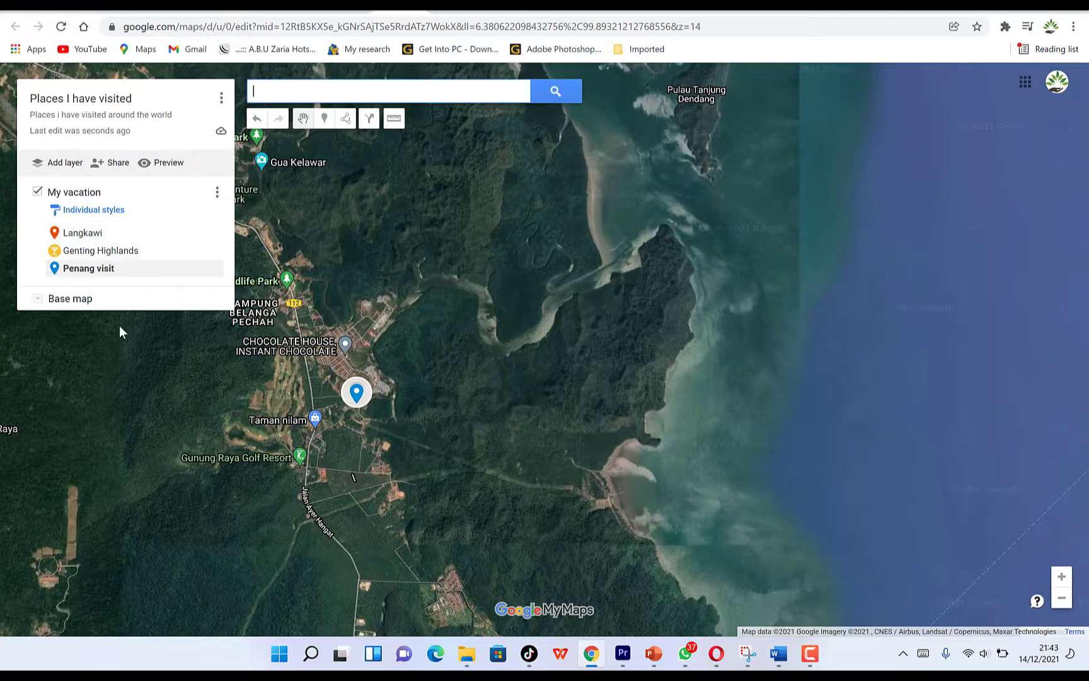
# Step: Pan and zoom out around both Langkawi markers, then bring up Genting Highlands' details
pyautogui.moveTo(202, 407)
pyautogui.mouseDown()
pyautogui.moveTo(401, 418)
pyautogui.moveTo(460, 377)
pyautogui.mouseUp()
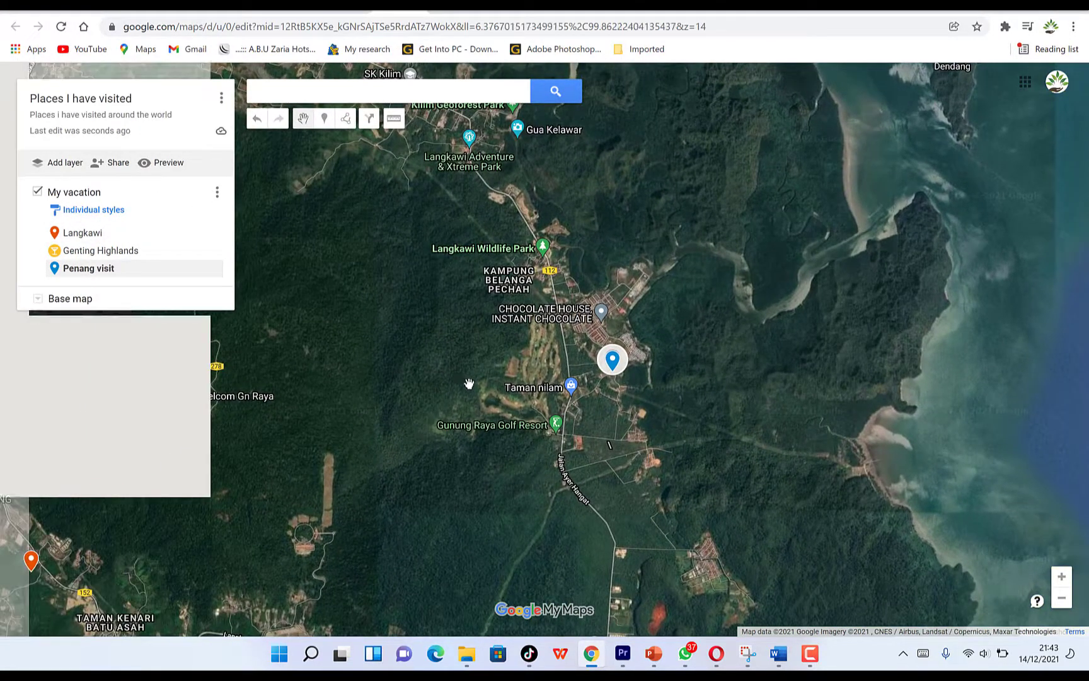
pyautogui.moveTo(341, 417); pyautogui.dragTo(403, 379)
pyautogui.scroll(-2, 403, 379)
pyautogui.moveTo(242, 463); pyautogui.dragTo(283, 426)
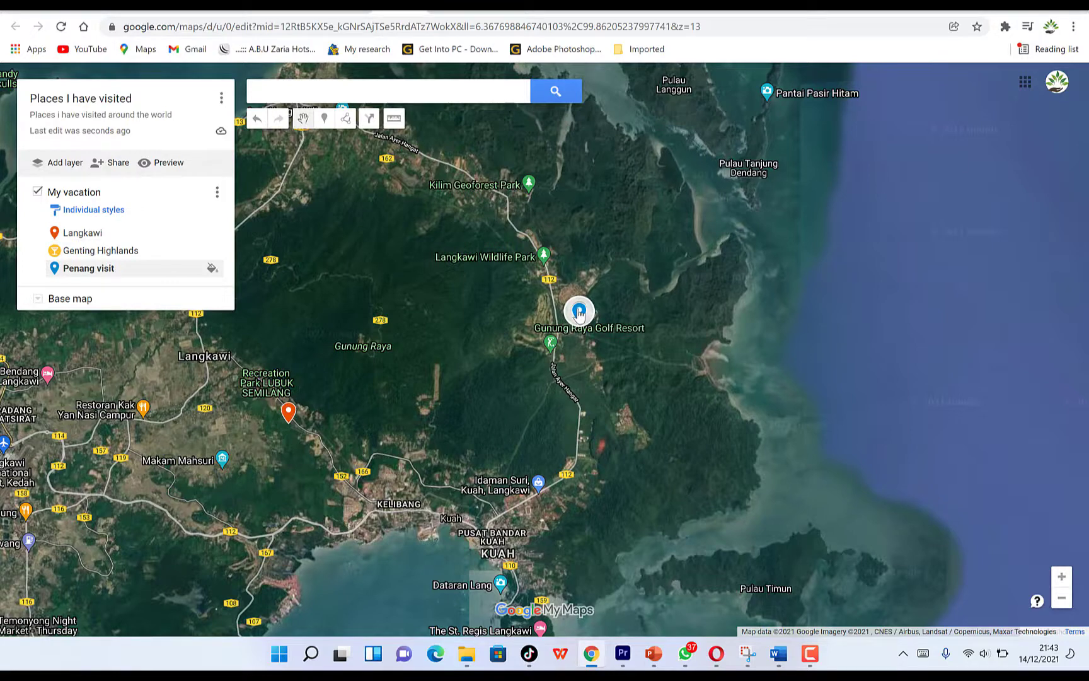
pyautogui.moveTo(489, 458); pyautogui.dragTo(590, 346)
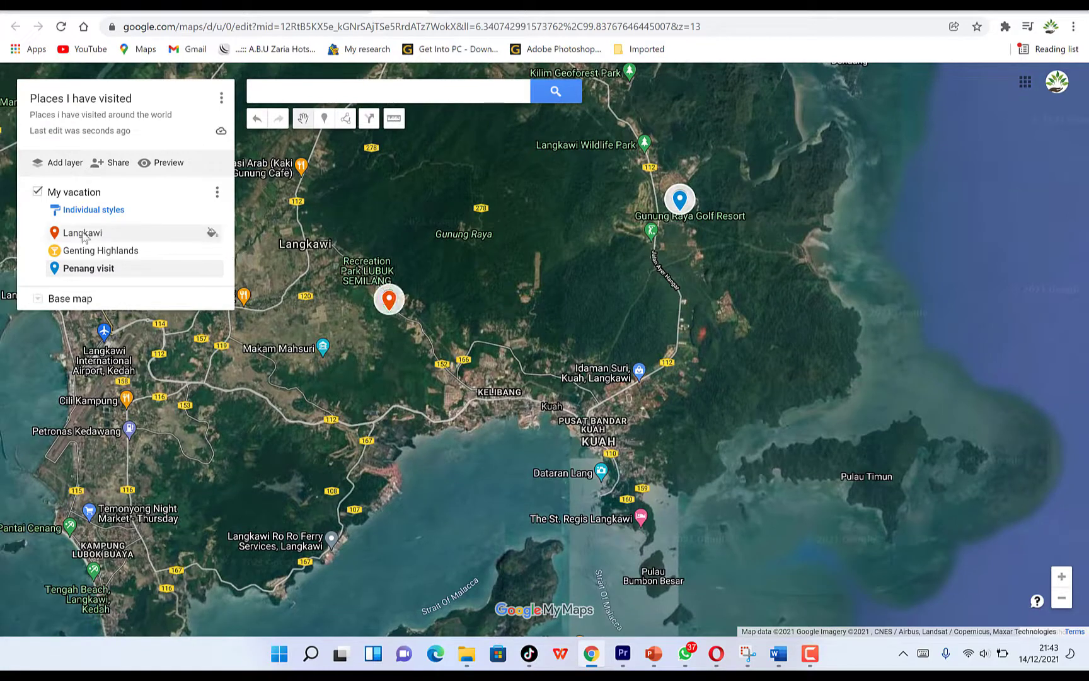
pyautogui.click(108, 250)
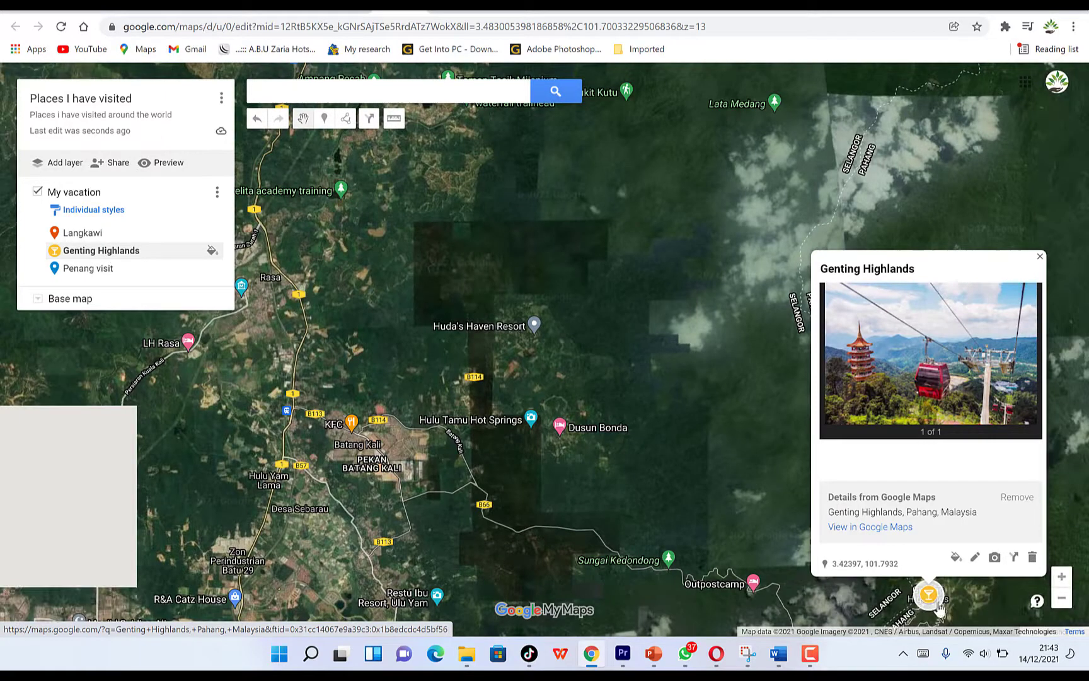
# Step: Browse the My vacation layer options and the map options unchanged, and dismiss the Genting Highlands card
pyautogui.scroll(-3, 883, 599)
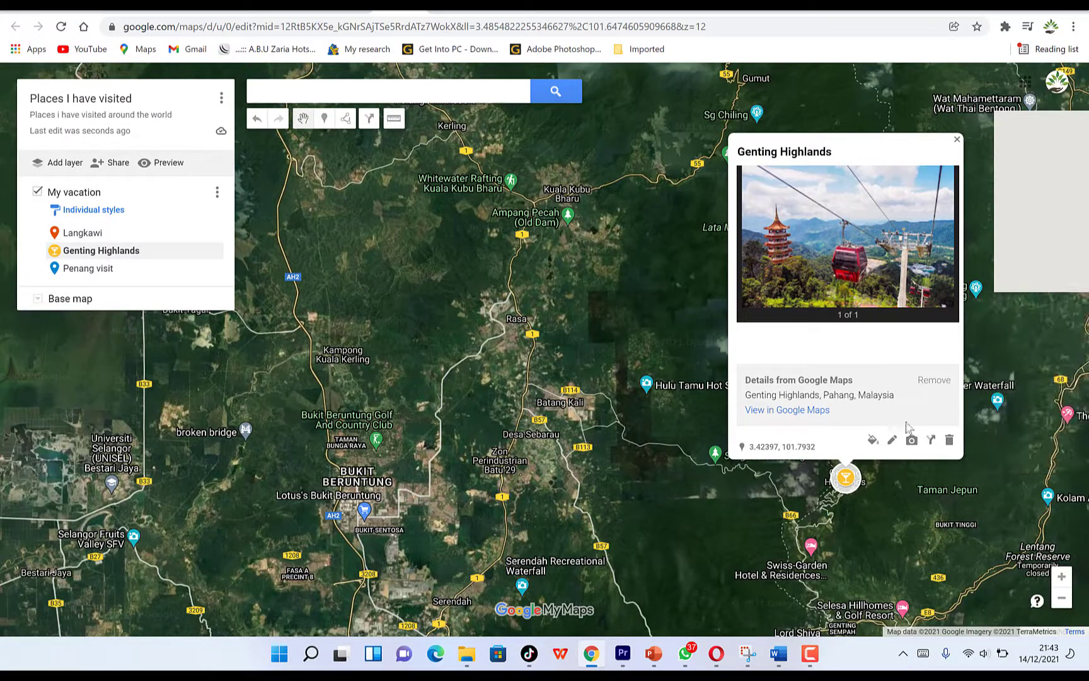
pyautogui.click(217, 193)
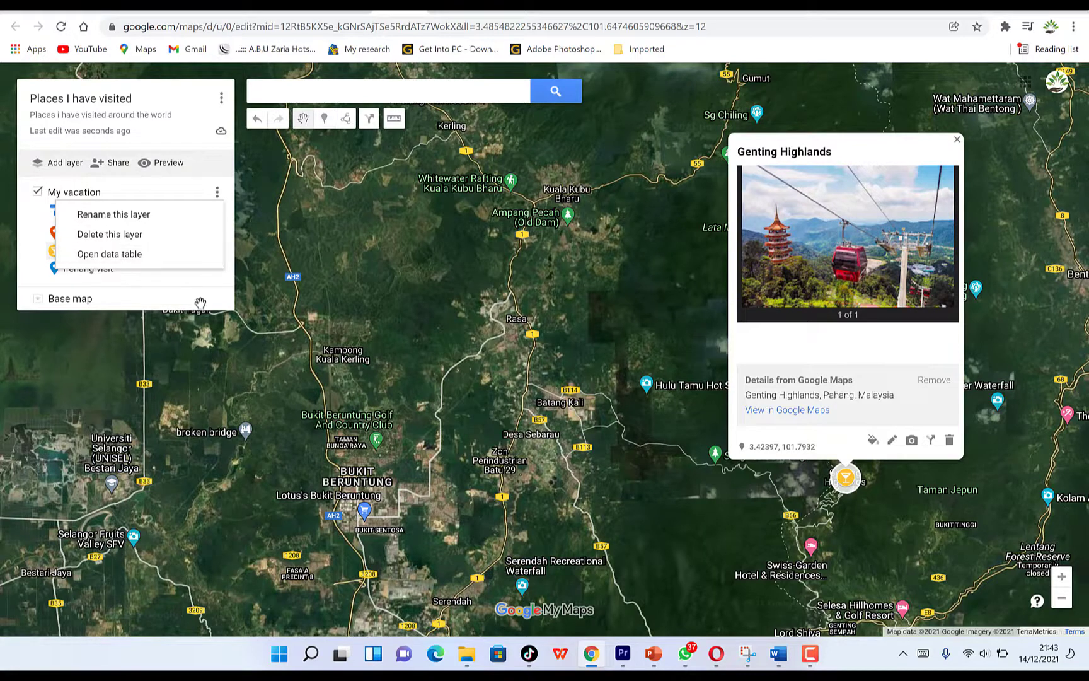
pyautogui.click(217, 191)
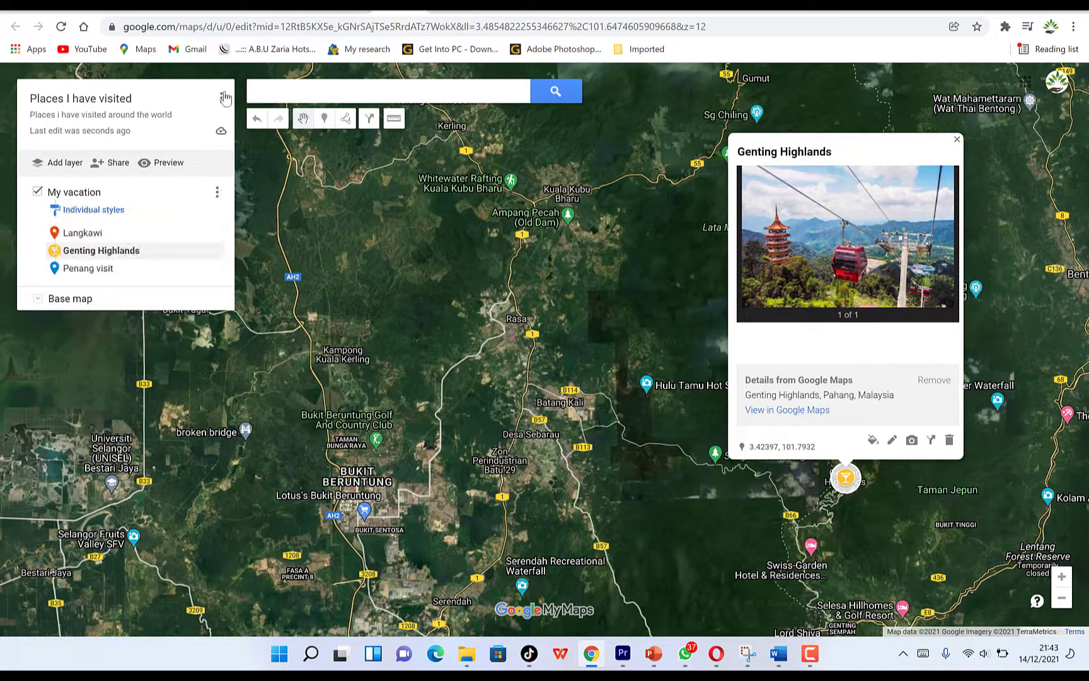
pyautogui.click(222, 100)
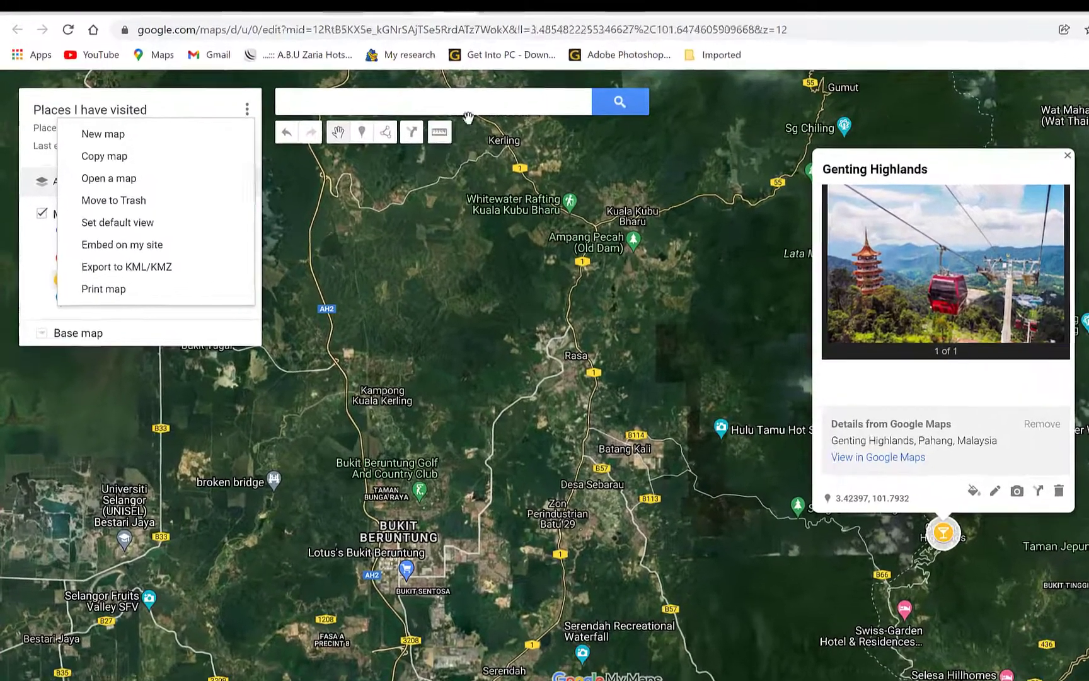
pyautogui.click(372, 122)
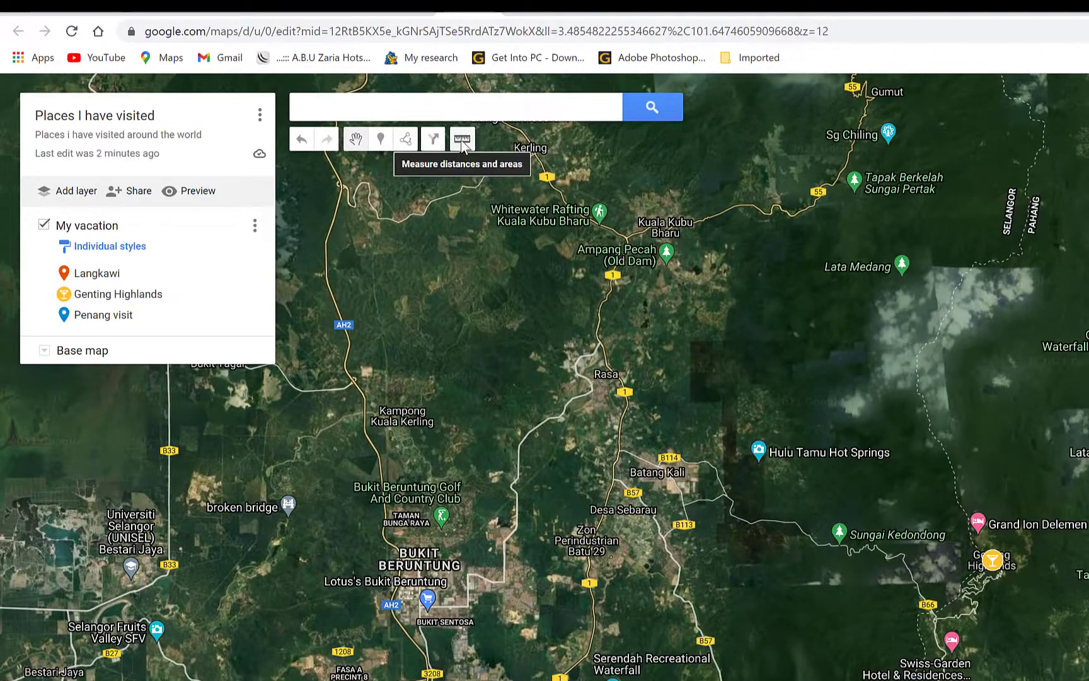
# Step: Measure a 20.7 km straight-line distance eastward from the AH2 road near Rasa
pyautogui.click(462, 144)
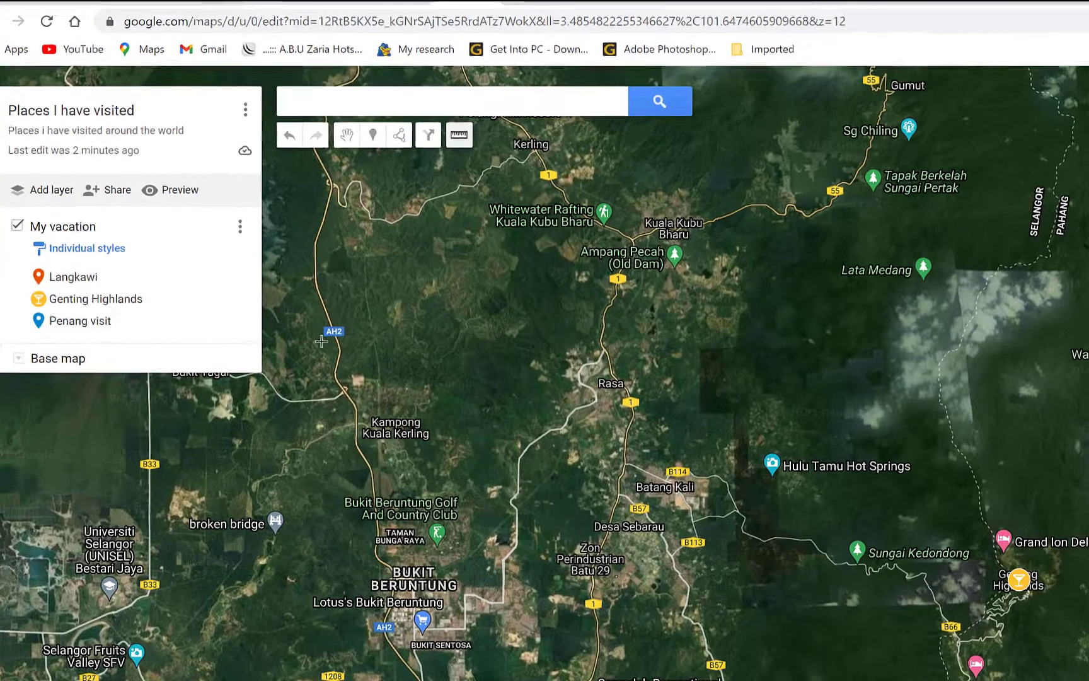
pyautogui.click(330, 334)
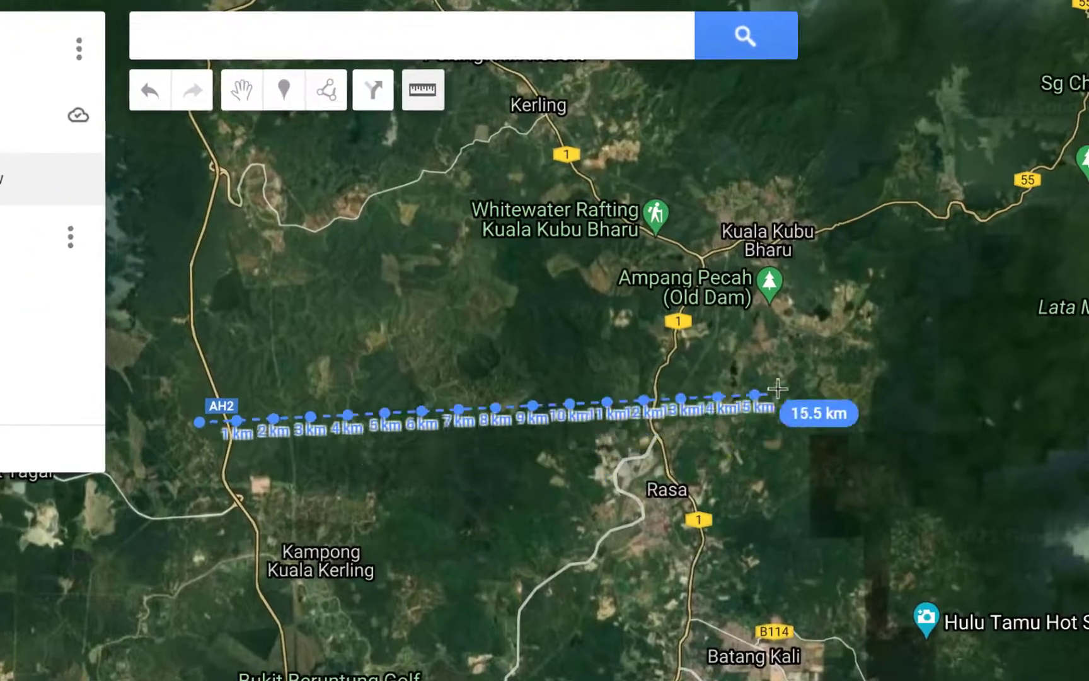
pyautogui.click(967, 431)
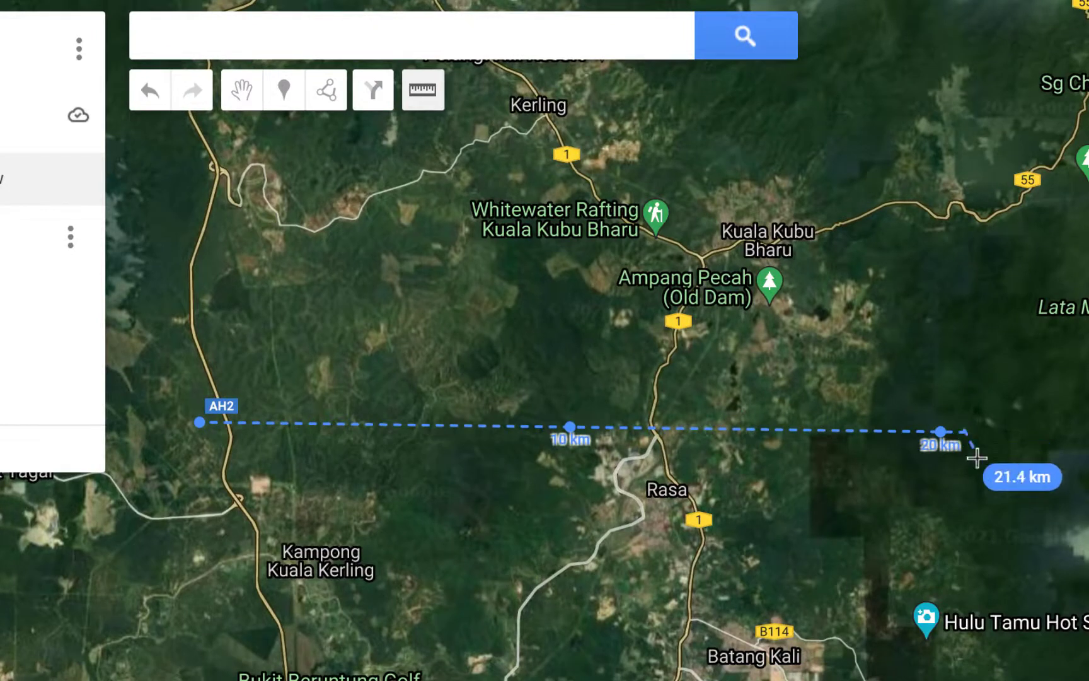
pyautogui.click(967, 432)
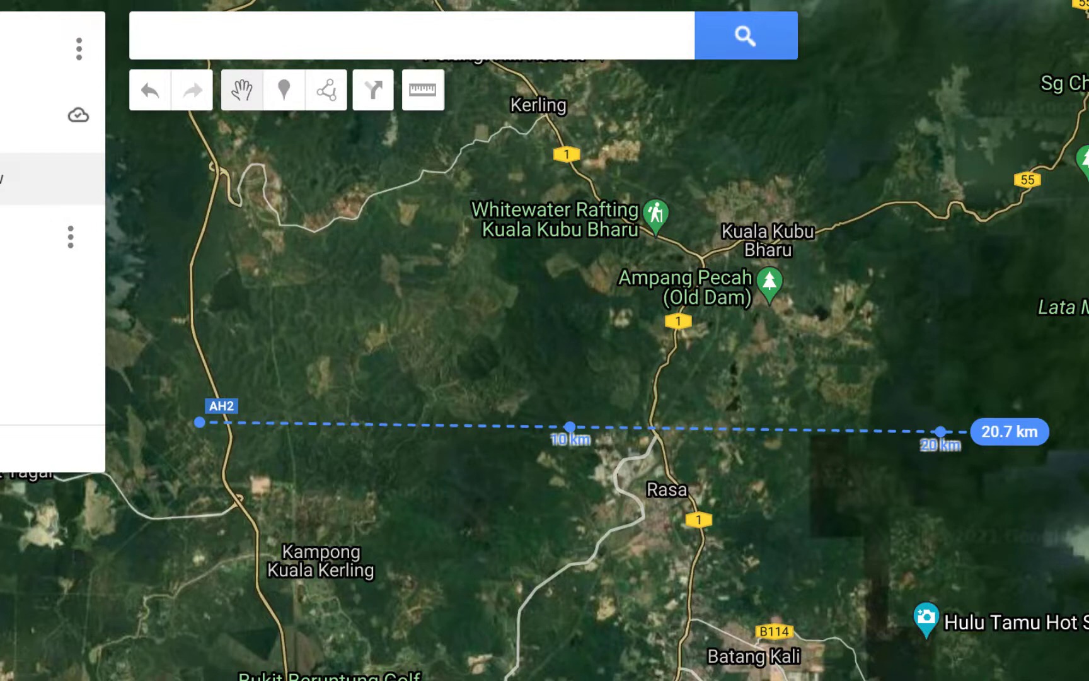
pyautogui.click(329, 94)
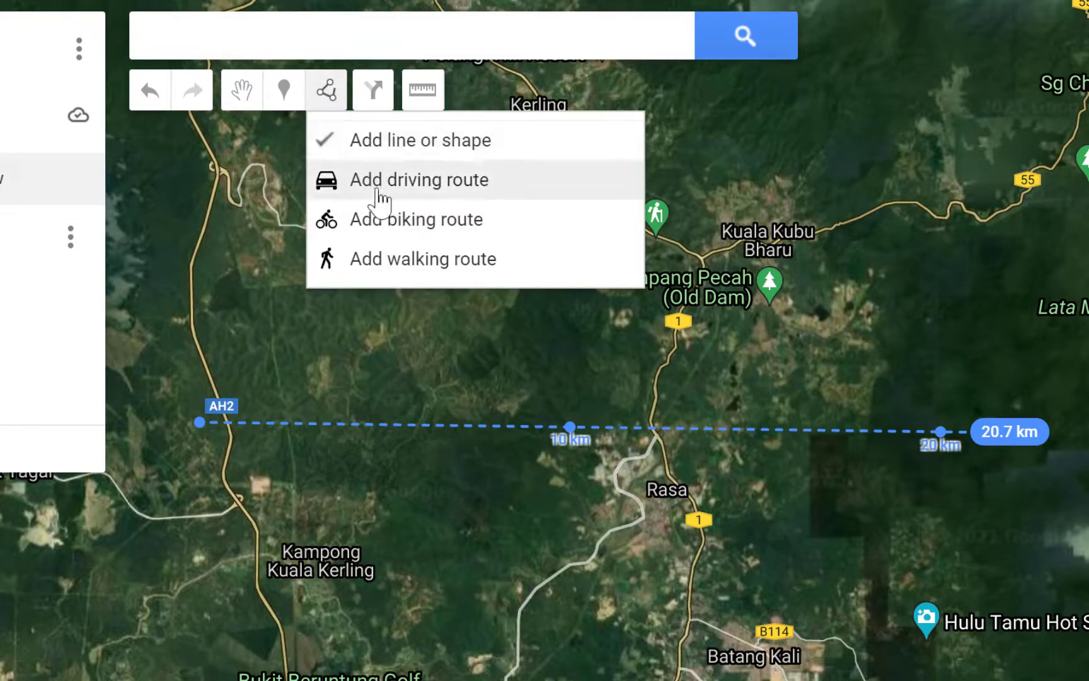
# Step: Draw a four-cornered shape around Bukit Beruntung, between Kuala Kerling and Batang Kali
pyautogui.click(399, 141)
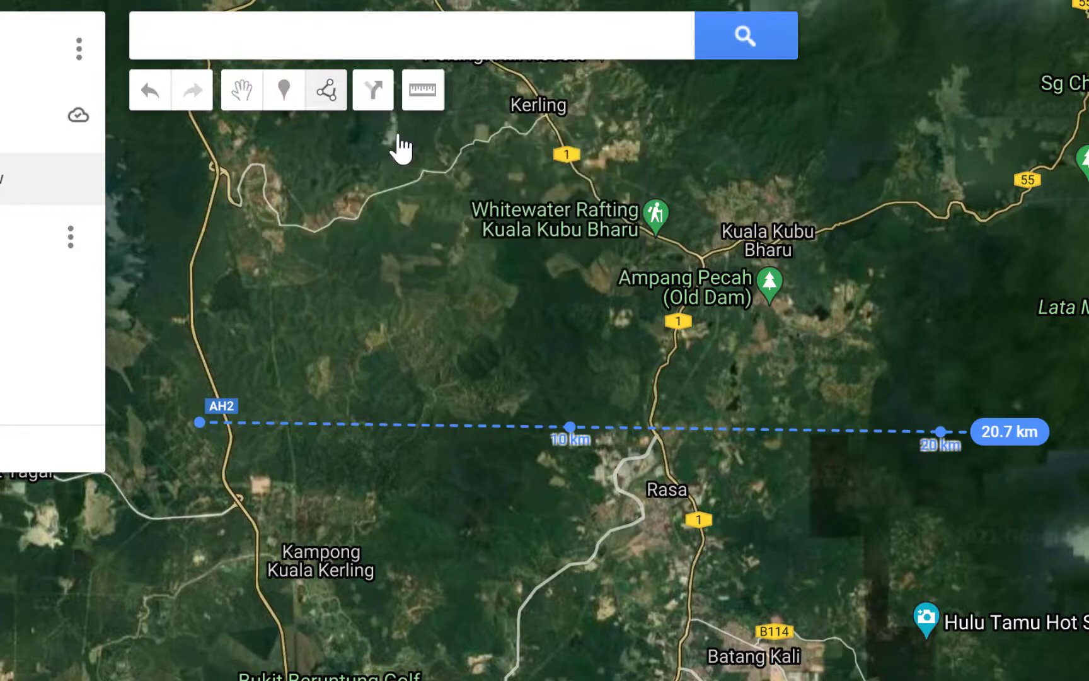
pyautogui.click(310, 609)
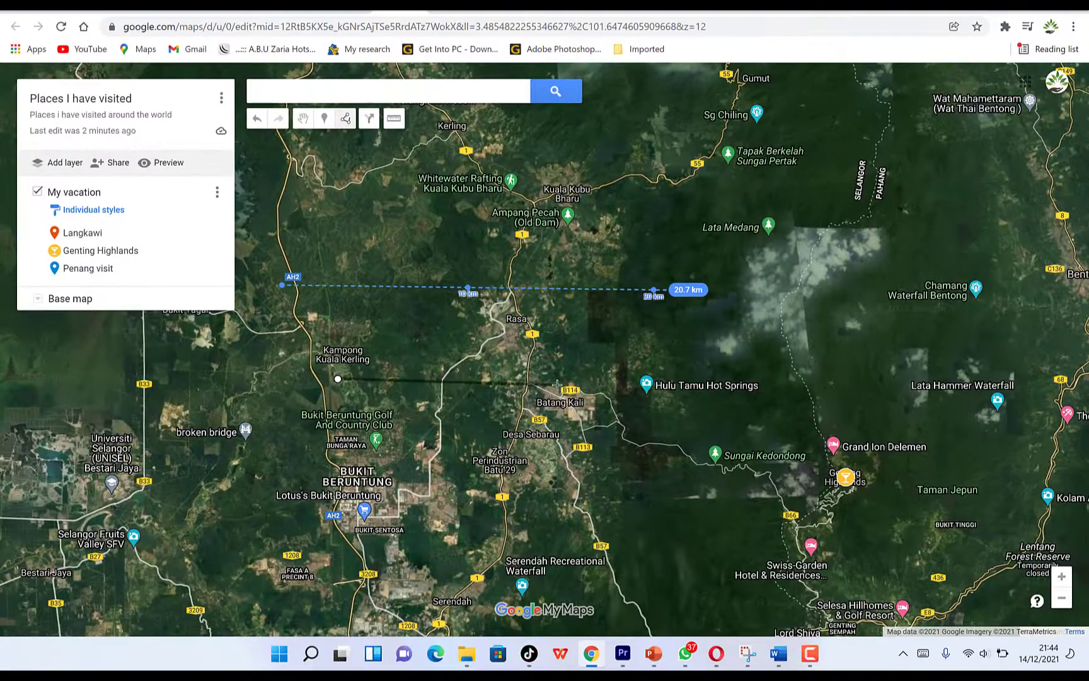
pyautogui.click(559, 378)
pyautogui.click(556, 504)
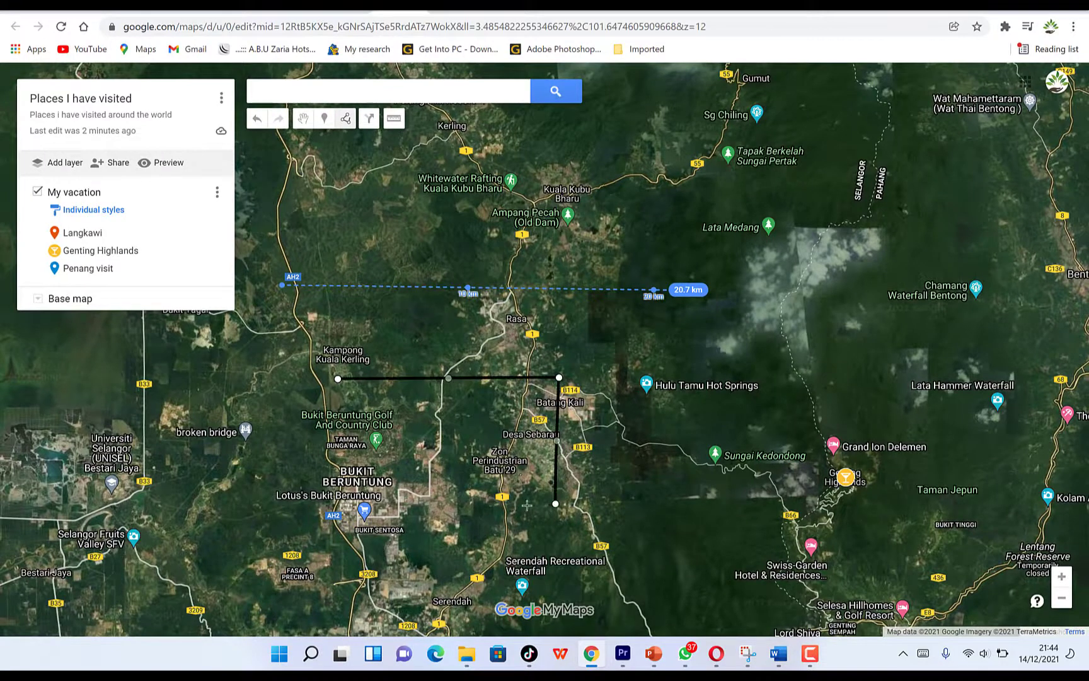
pyautogui.click(337, 499)
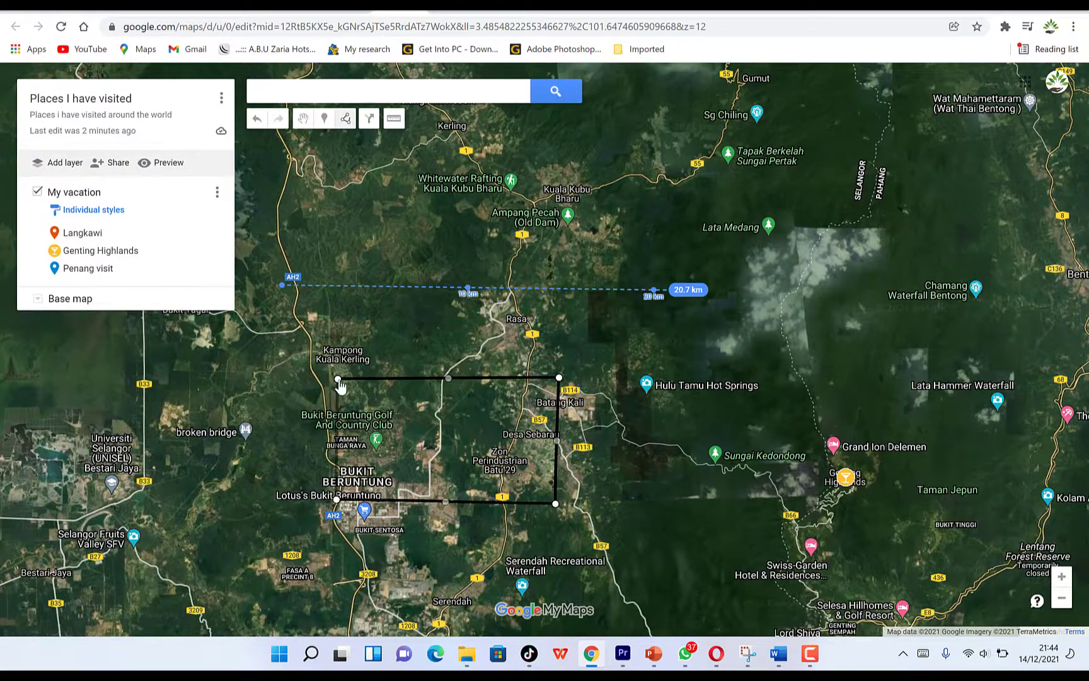
pyautogui.click(338, 379)
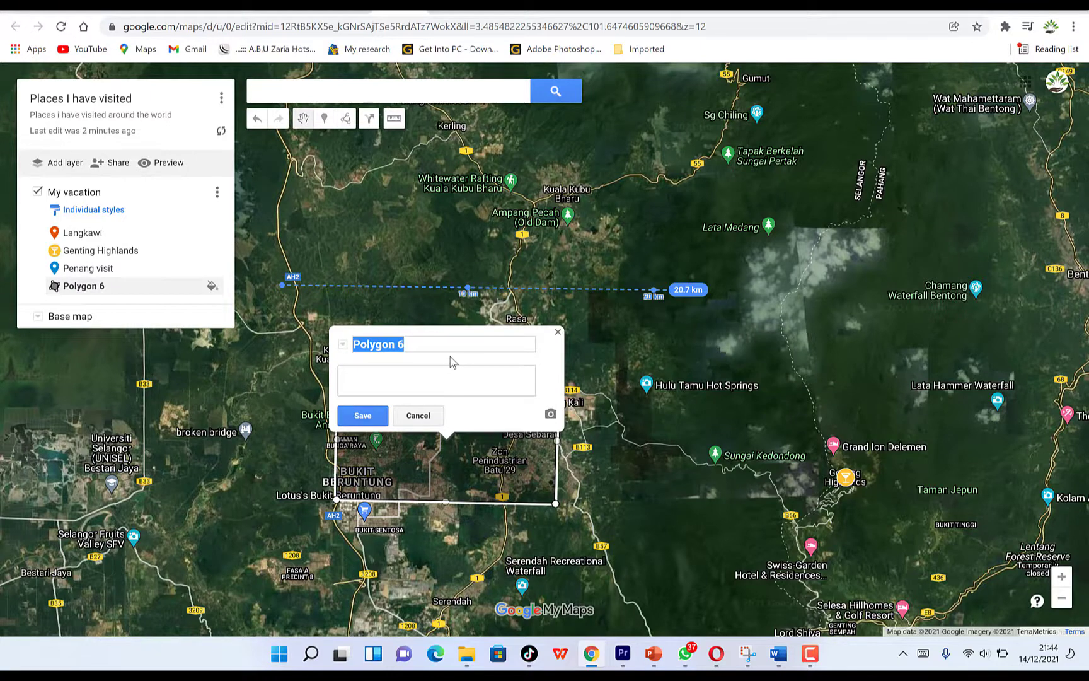
# Step: Name the shape 'My school', describe it as 'my university', and save it
pyautogui.write('My school')
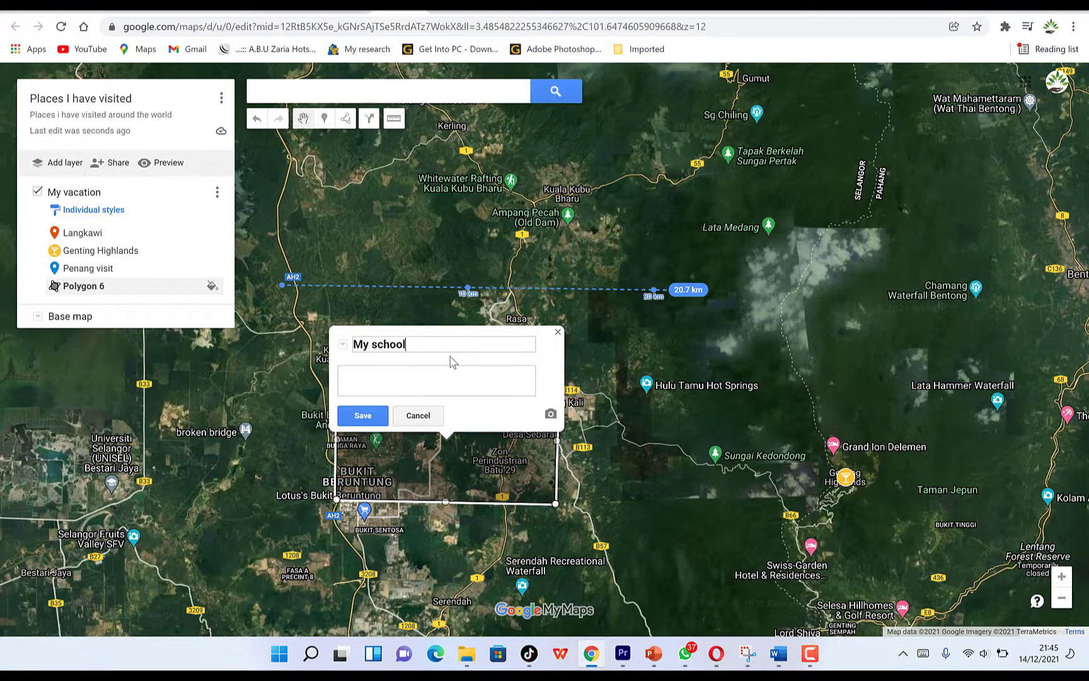
pyautogui.press('Tab')
pyautogui.click(373, 416)
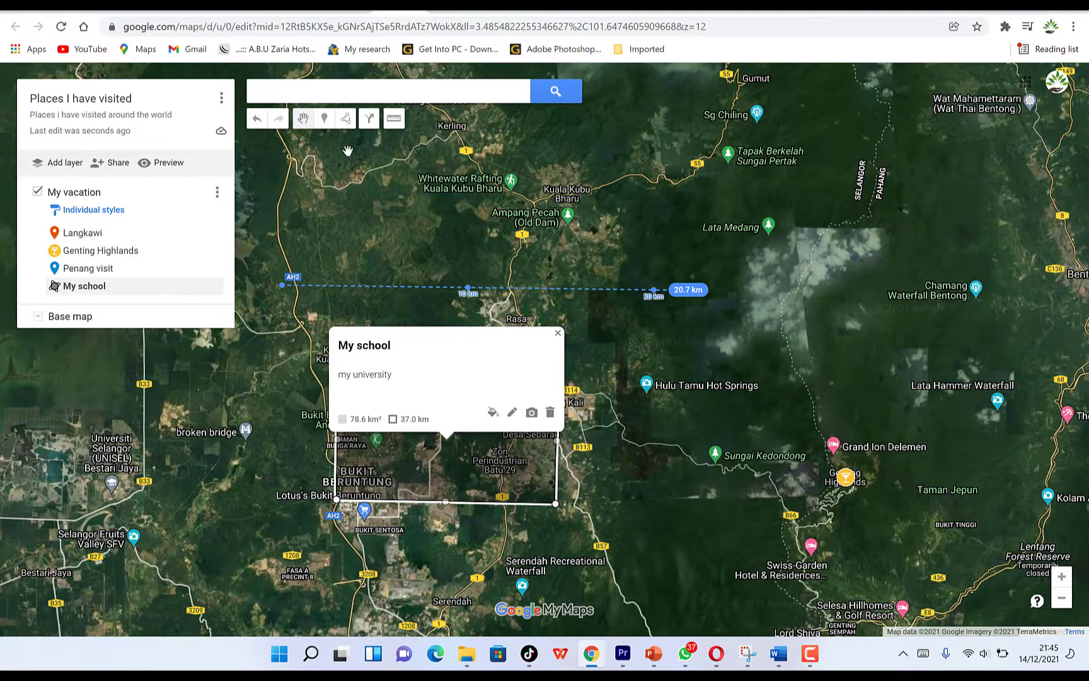
pyautogui.click(564, 335)
# Step: Turn on 'Anyone with this link can view' in the map's sharing settings
pyautogui.moveTo(612, 285); pyautogui.dragTo(525, 213)
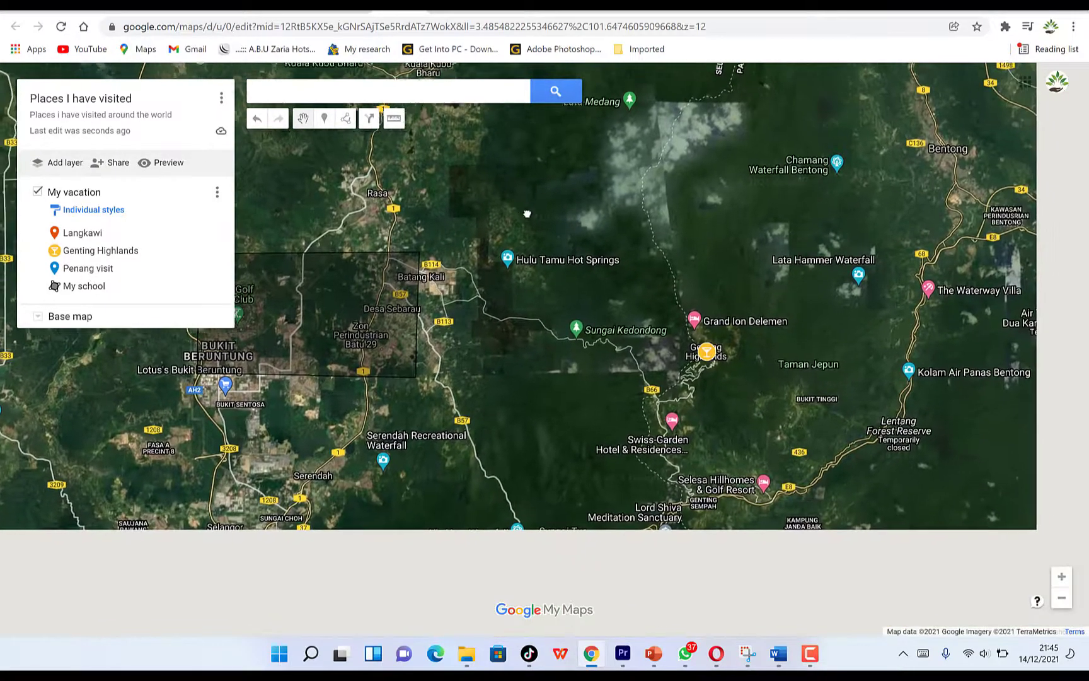
pyautogui.moveTo(457, 410); pyautogui.dragTo(728, 392)
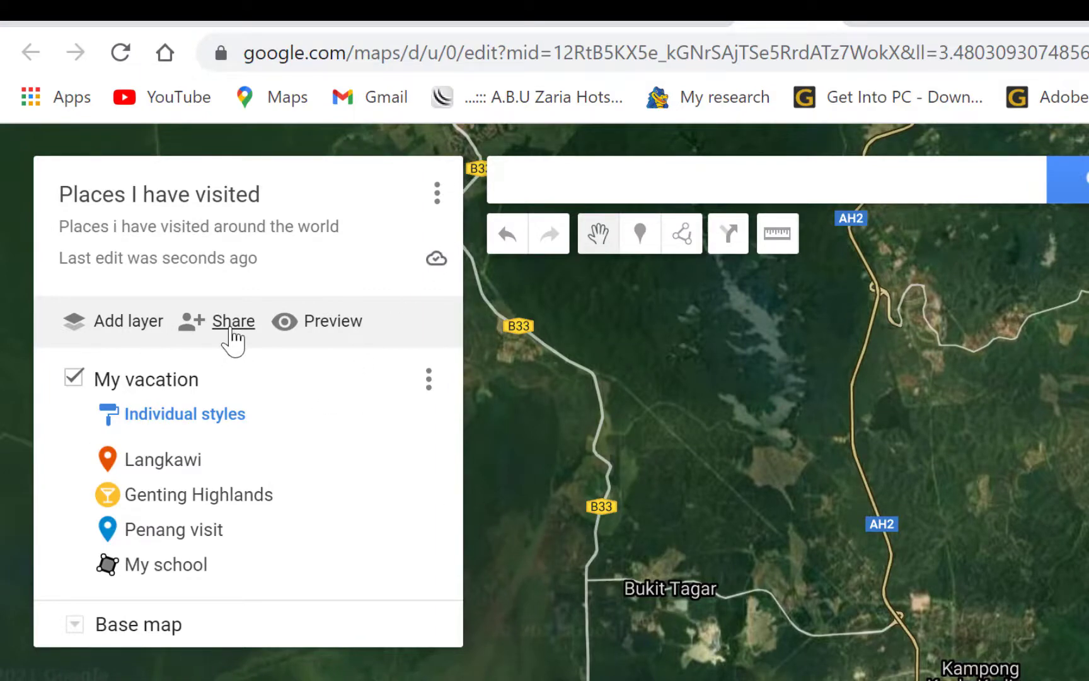
pyautogui.click(228, 325)
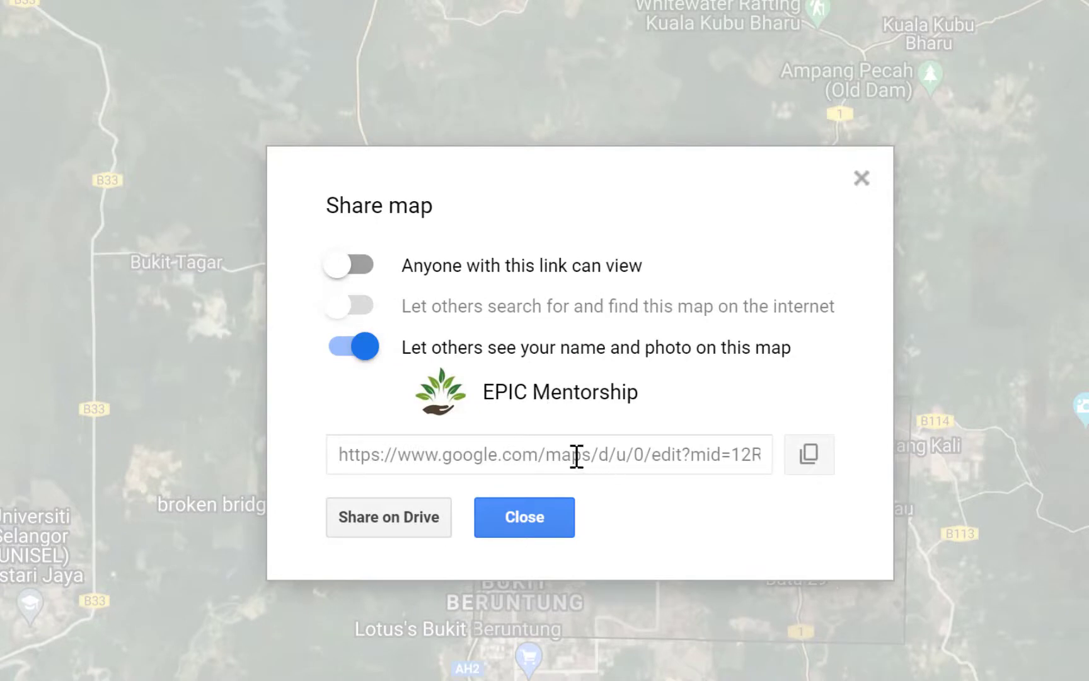
pyautogui.click(372, 264)
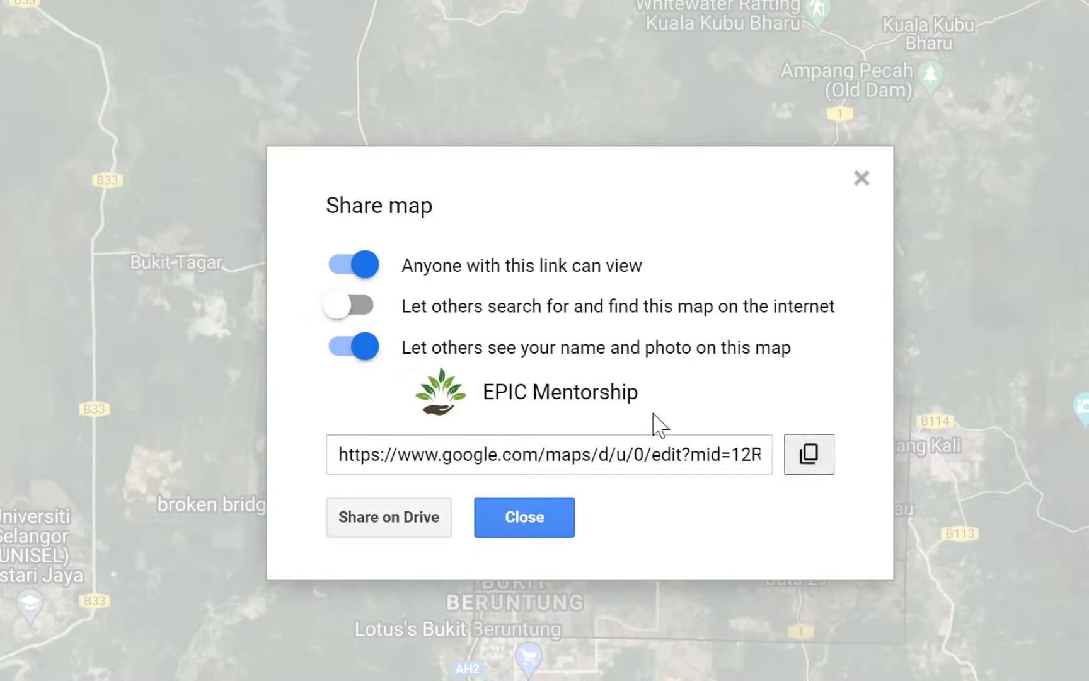
pyautogui.click(862, 178)
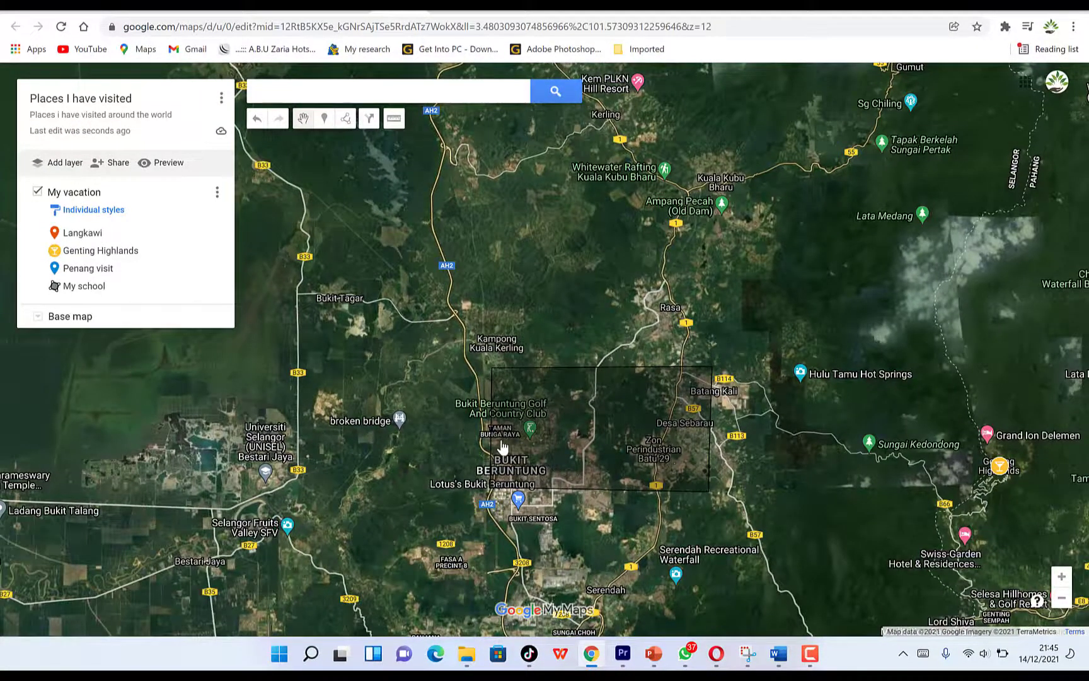
pyautogui.scroll(-1, 502, 446)
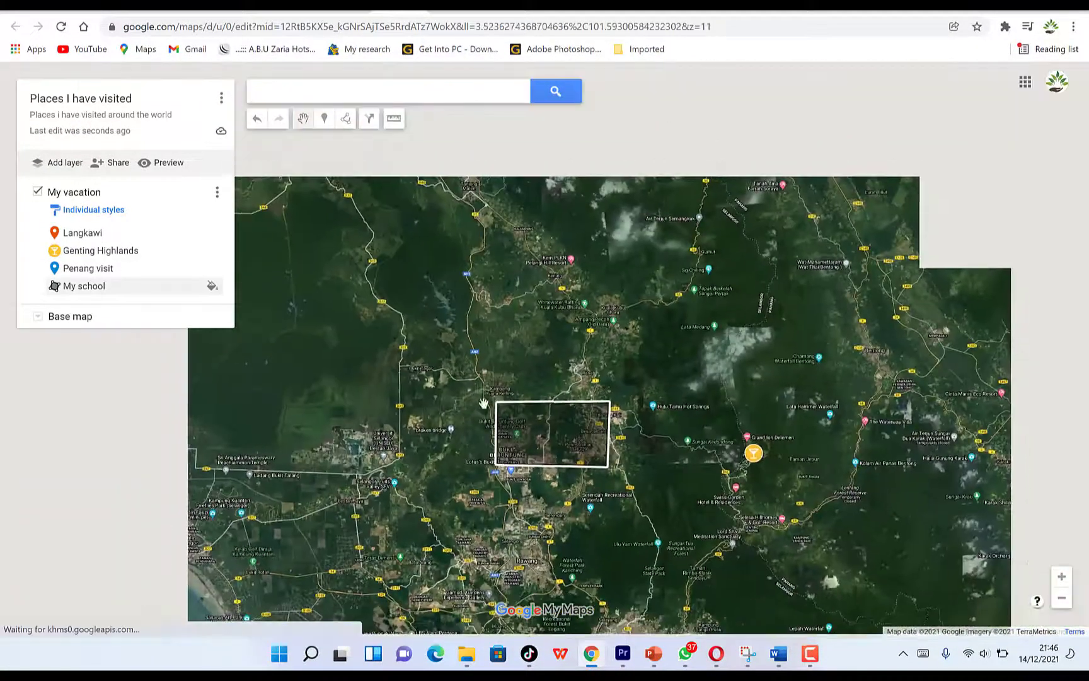